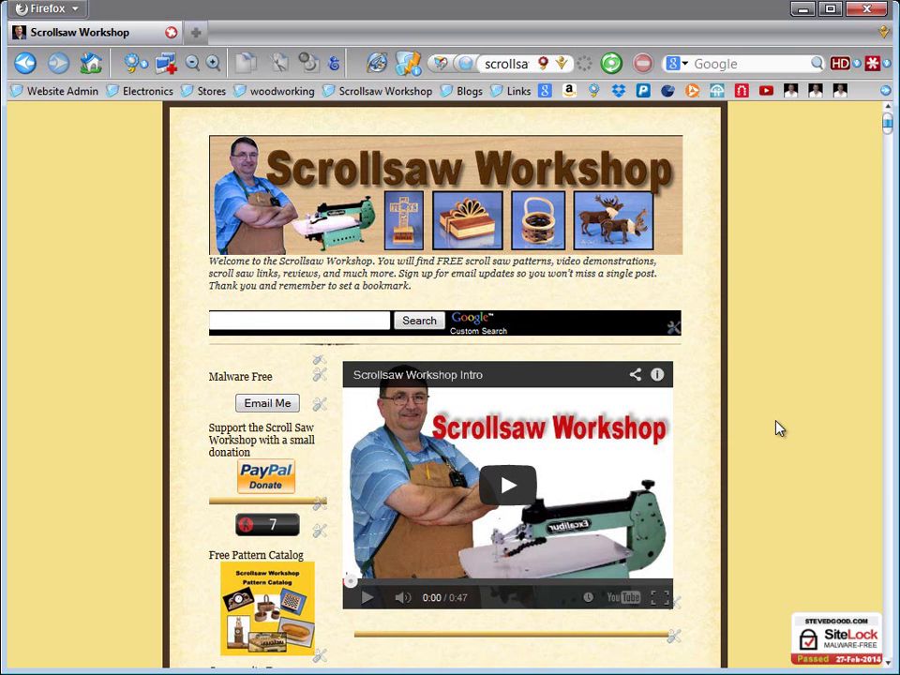
Download the free three tea light candle holder pattern as threecandle-1.pdf from the blog
{"action": "scroll", "coordinate": [775, 429], "scroll_direction": "down", "scroll_amount": 10}
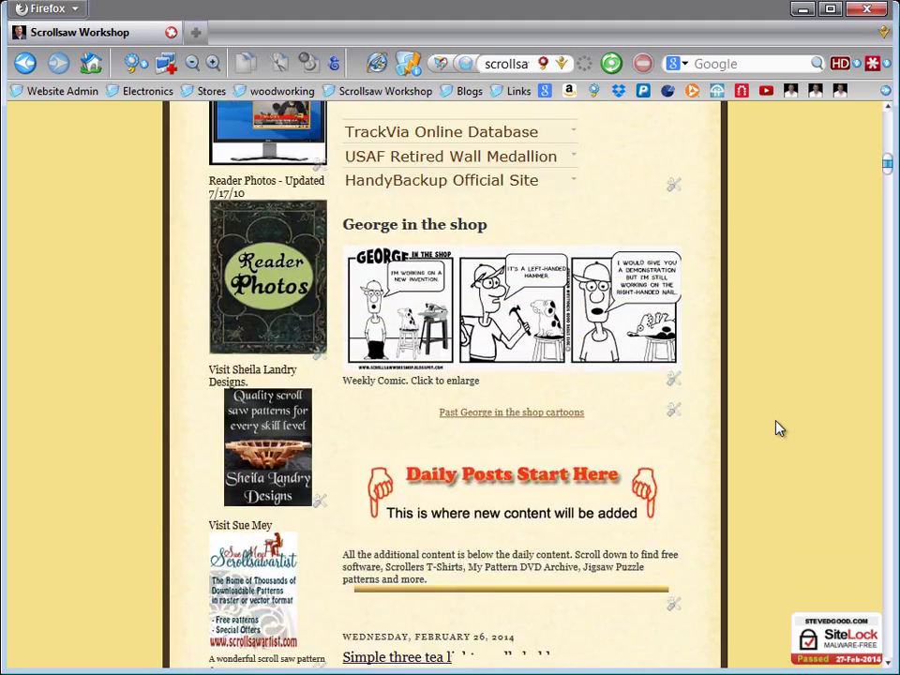
{"action": "scroll", "coordinate": [777, 426], "scroll_direction": "down", "scroll_amount": 7}
{"action": "scroll", "coordinate": [741, 409], "scroll_direction": "up", "scroll_amount": 2}
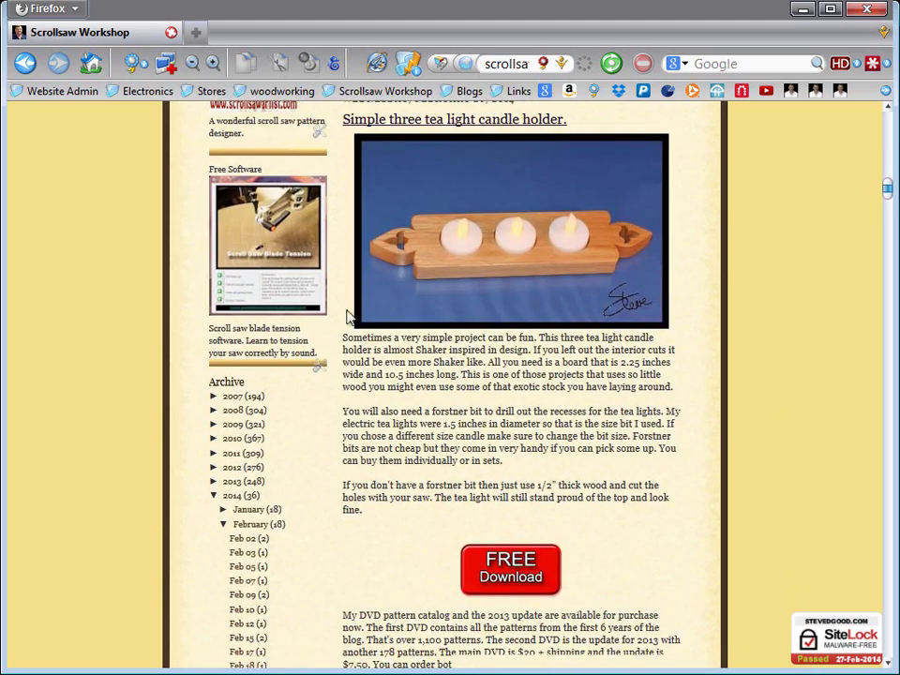
{"action": "left_click", "coordinate": [510, 573]}
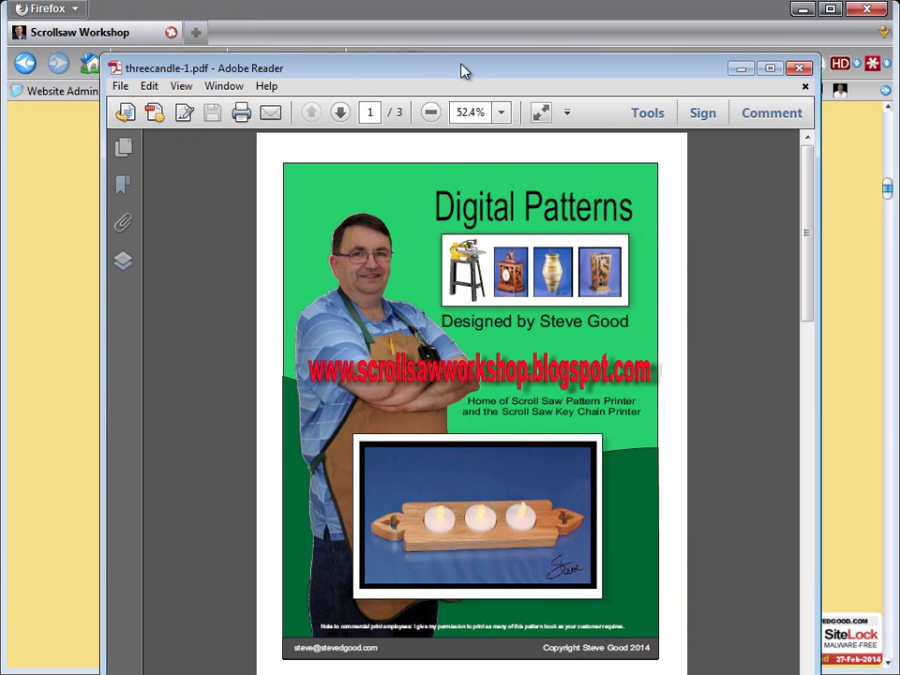
{"action": "left_click_drag", "start_coordinate": [460, 64], "coordinate": [463, 40]}
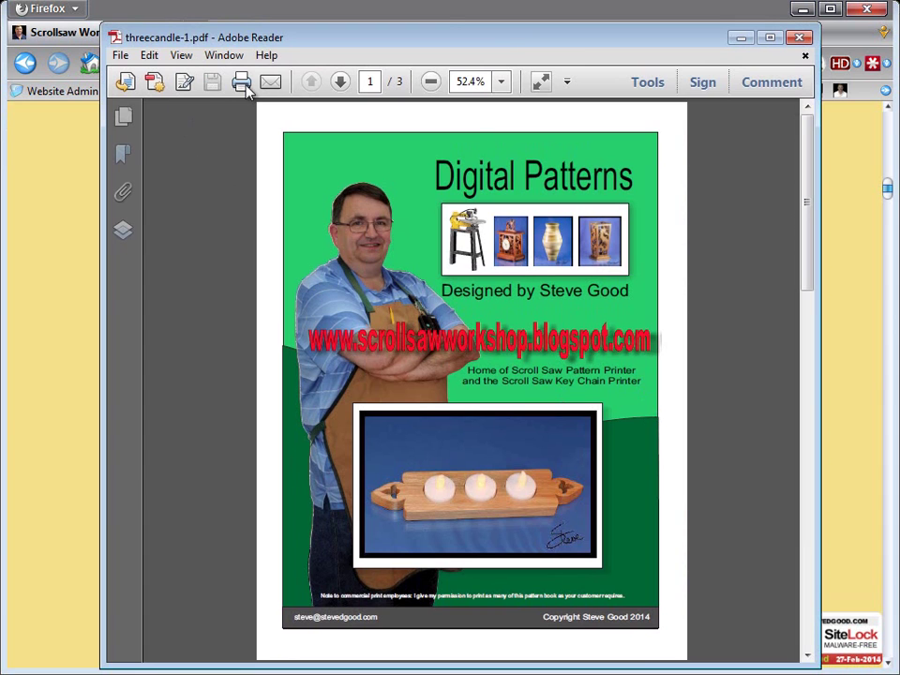
Scroll threecandle-1.pdf to page 3 of 3, the cutting pattern
{"action": "scroll", "coordinate": [697, 511], "scroll_direction": "down", "scroll_amount": 15}
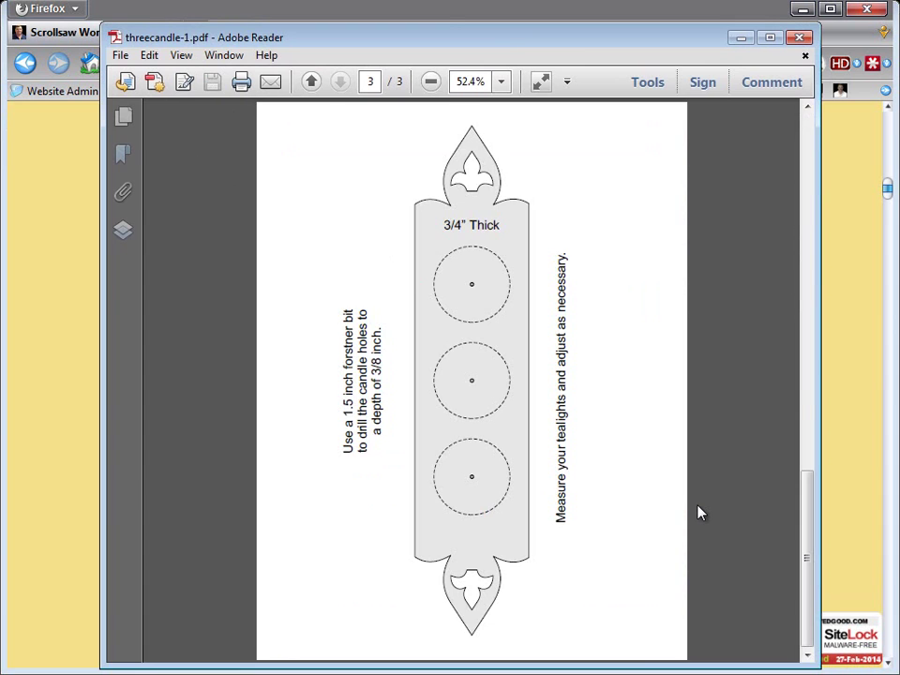
{"action": "scroll", "coordinate": [543, 509], "scroll_direction": "up", "scroll_amount": 10}
{"action": "scroll", "coordinate": [543, 509], "scroll_direction": "down", "scroll_amount": 10}
Preview page 3 in the Print dialog and try Poster page sizing, then revert
{"action": "left_click", "coordinate": [240, 82]}
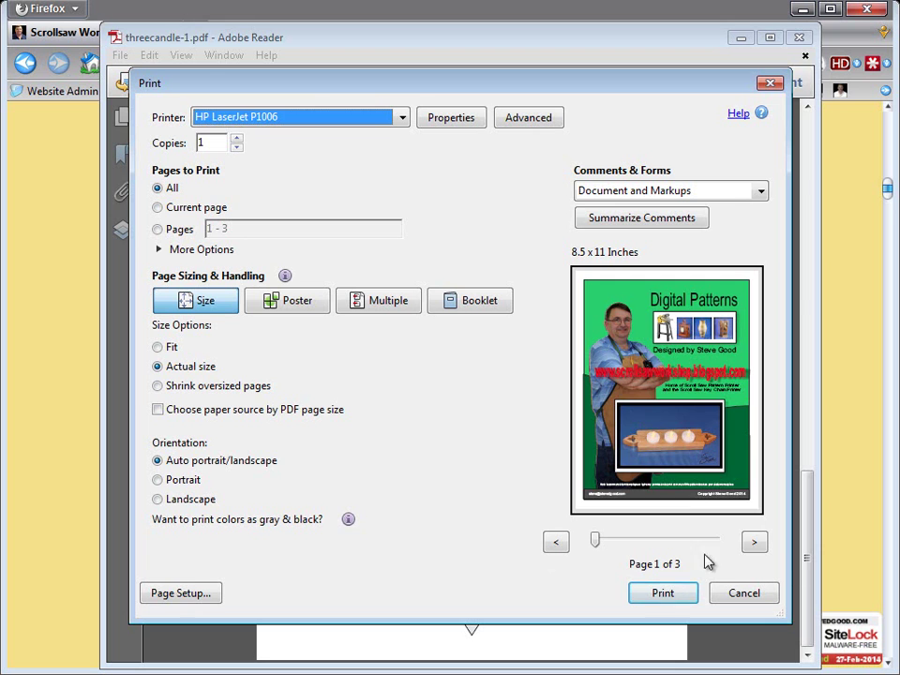
{"action": "left_click", "coordinate": [754, 543]}
{"action": "left_click", "coordinate": [755, 544]}
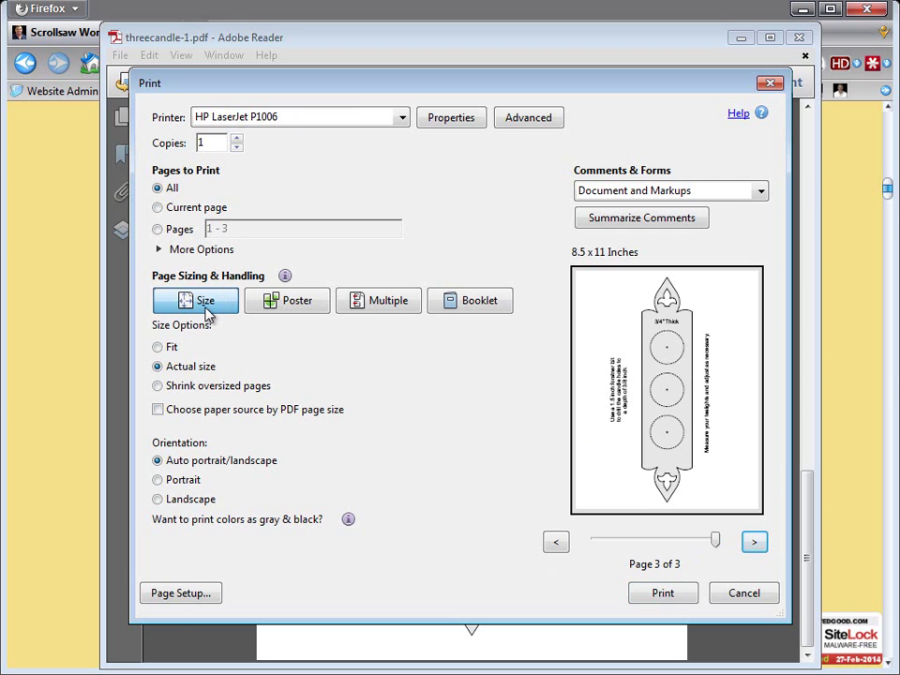
{"action": "left_click", "coordinate": [291, 309]}
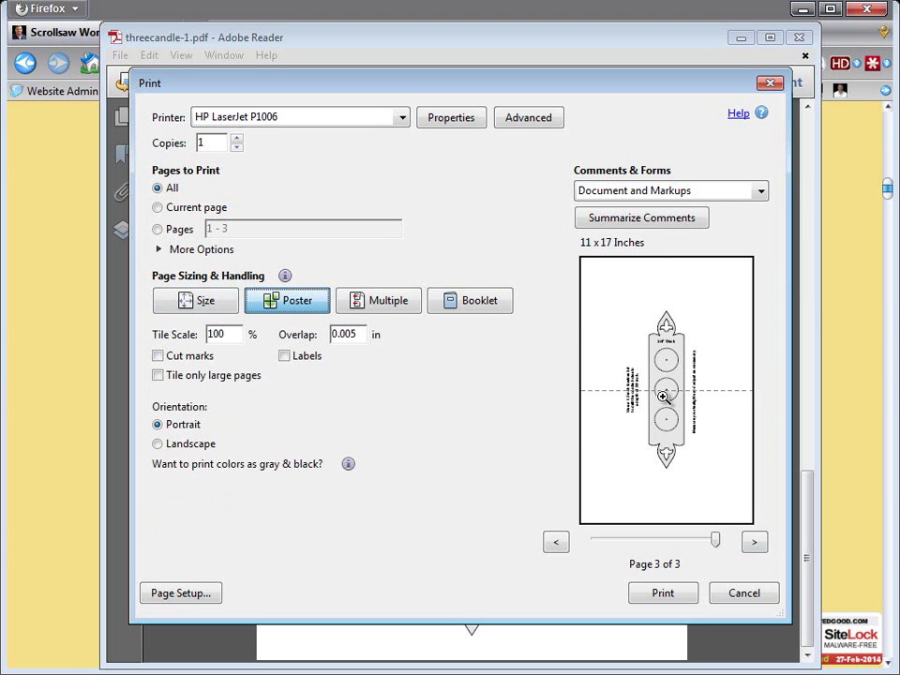
{"action": "left_click", "coordinate": [223, 300]}
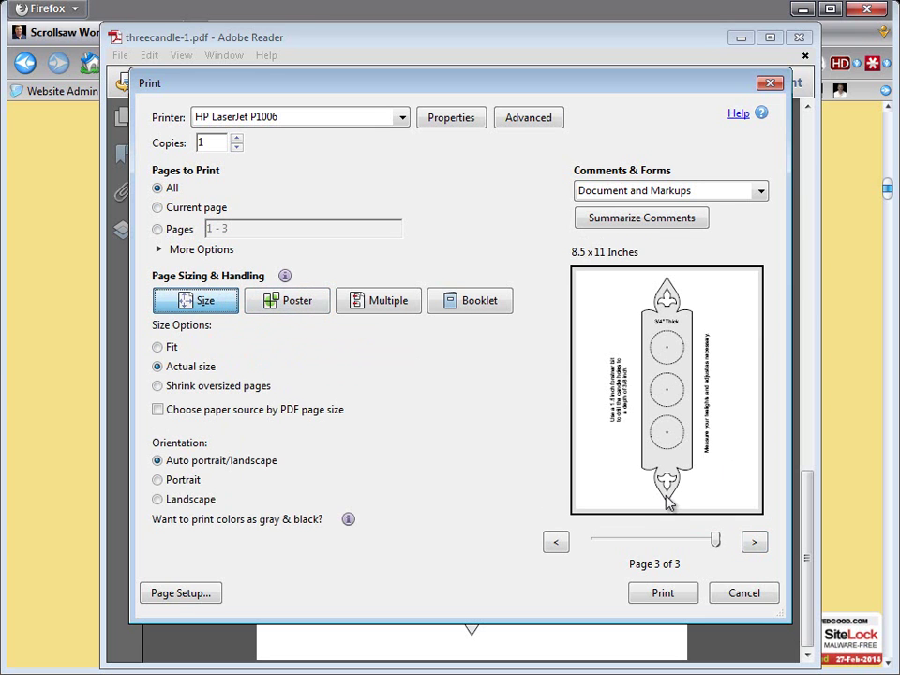
Preview the pattern as a 300% tiled poster (33 x 42.5) and cancel printing
{"action": "left_click", "coordinate": [291, 310]}
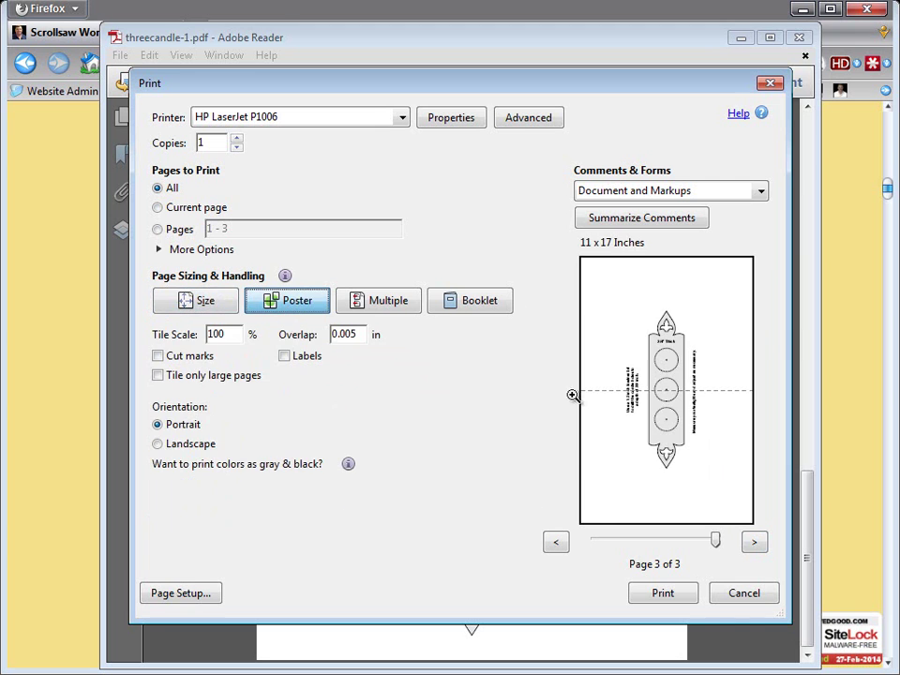
{"action": "double_click", "coordinate": [216, 335]}
{"action": "type", "text": "300"}
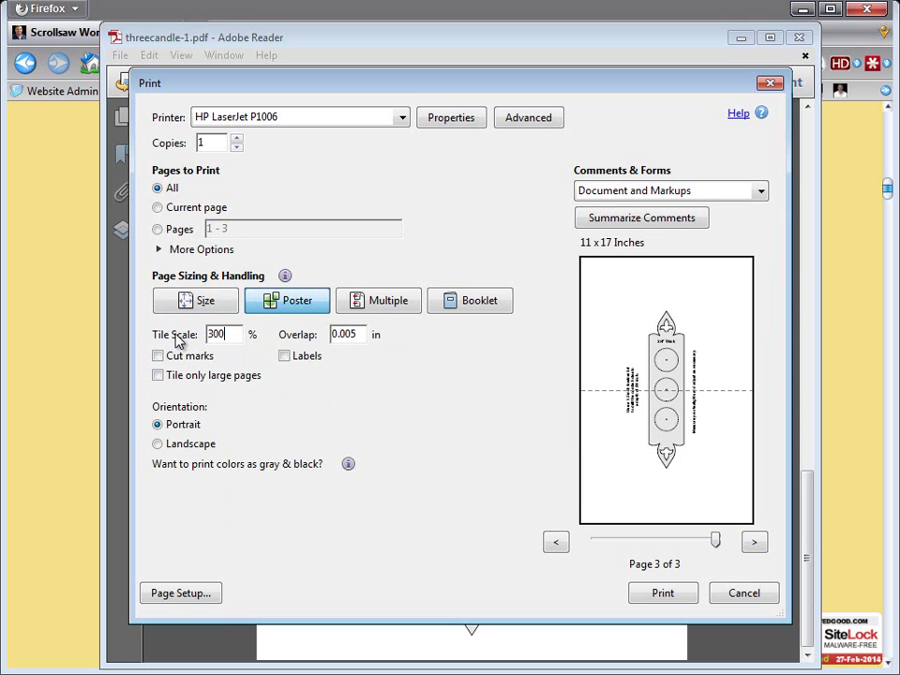
{"action": "double_click", "coordinate": [355, 340]}
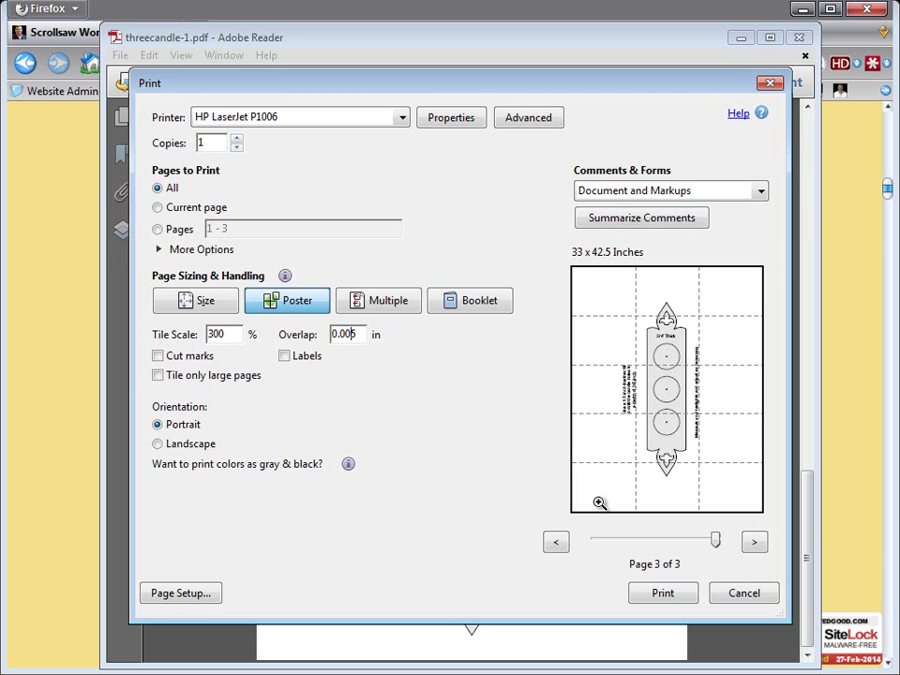
{"action": "left_click", "coordinate": [744, 593]}
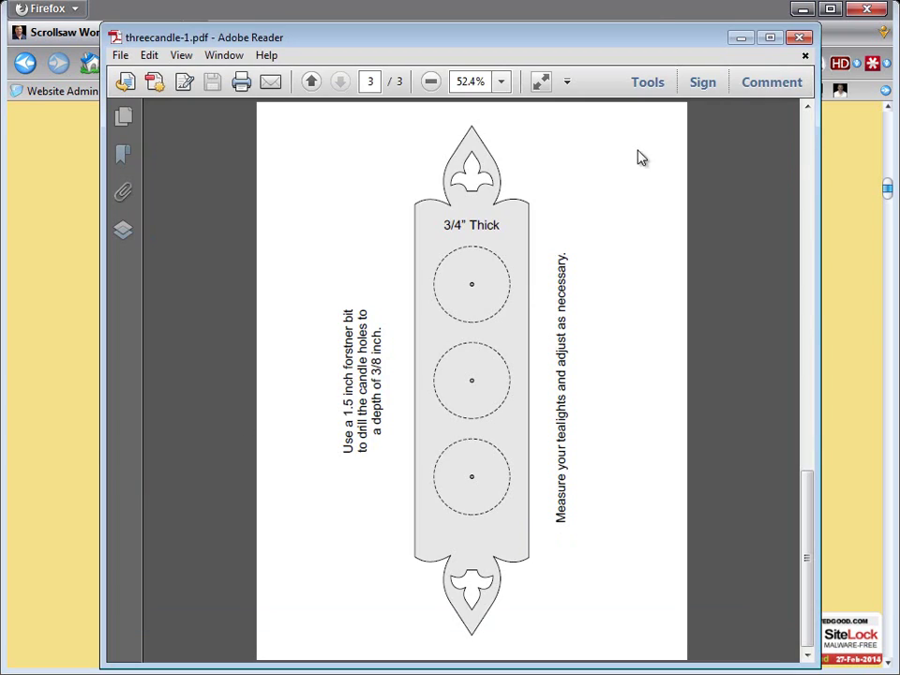
Close the candle PDF, return to the blog's top, and position the RapidResizer Print window
{"action": "left_click", "coordinate": [799, 37]}
{"action": "scroll", "coordinate": [747, 335], "scroll_direction": "up", "scroll_amount": 15}
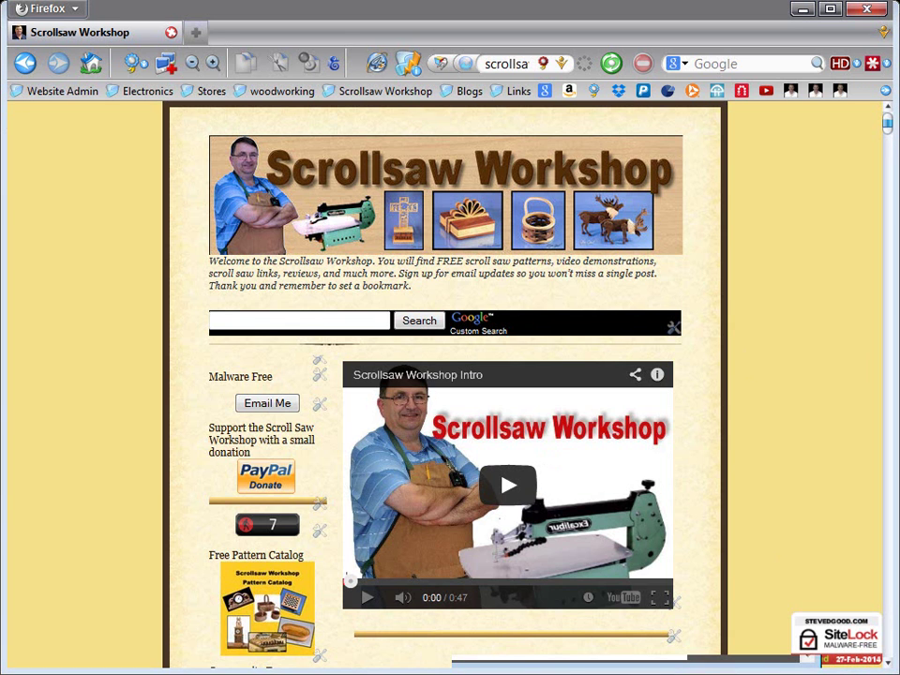
{"action": "left_click_drag", "start_coordinate": [266, 276], "coordinate": [270, 242]}
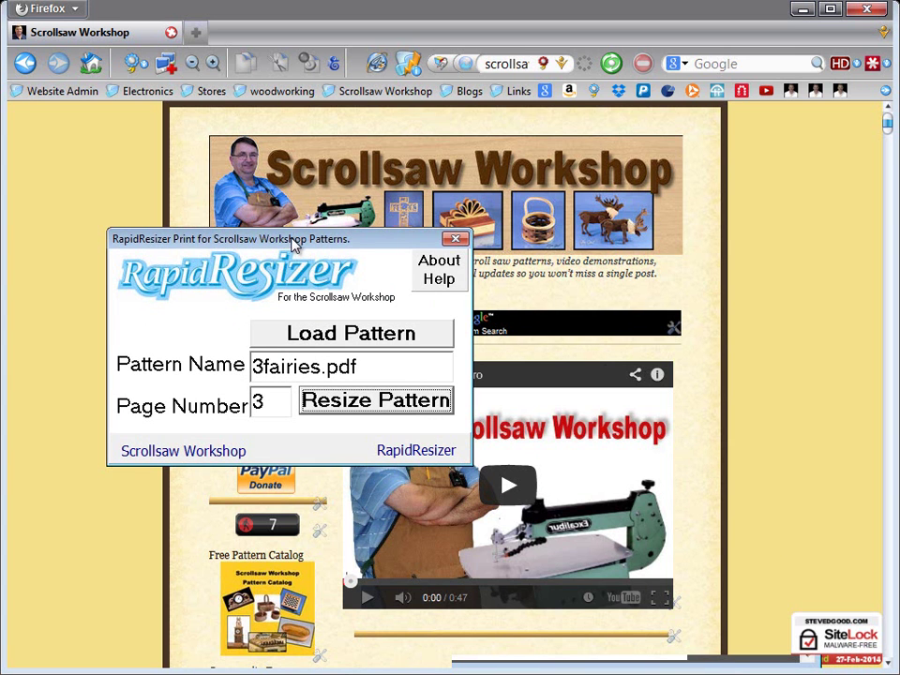
Relaunch the RapidResizer helper so its fields start empty, and bring it back into view
{"action": "left_click_drag", "start_coordinate": [292, 240], "coordinate": [208, 130]}
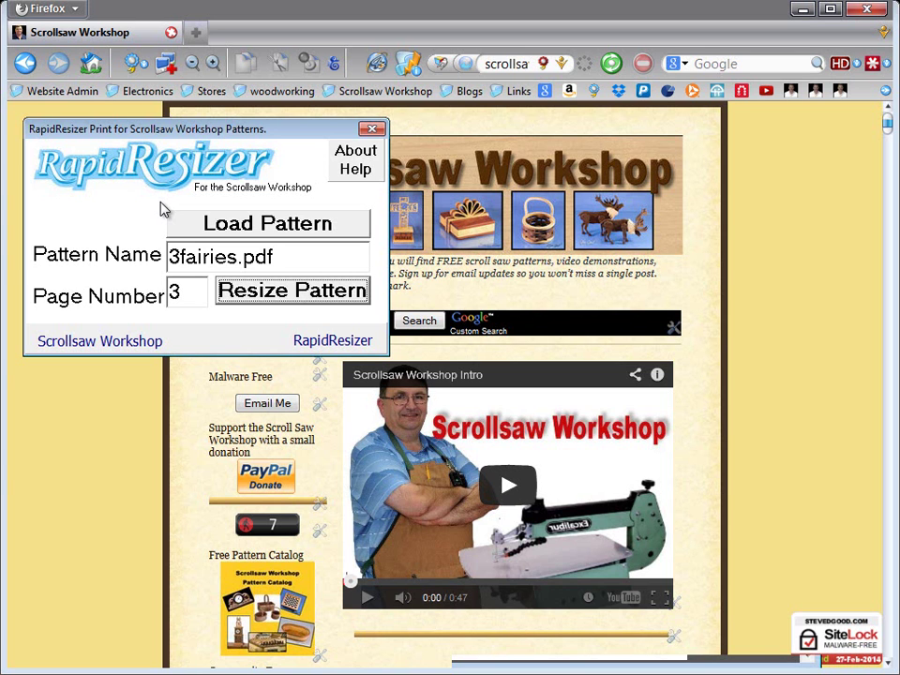
{"action": "left_click", "coordinate": [372, 130]}
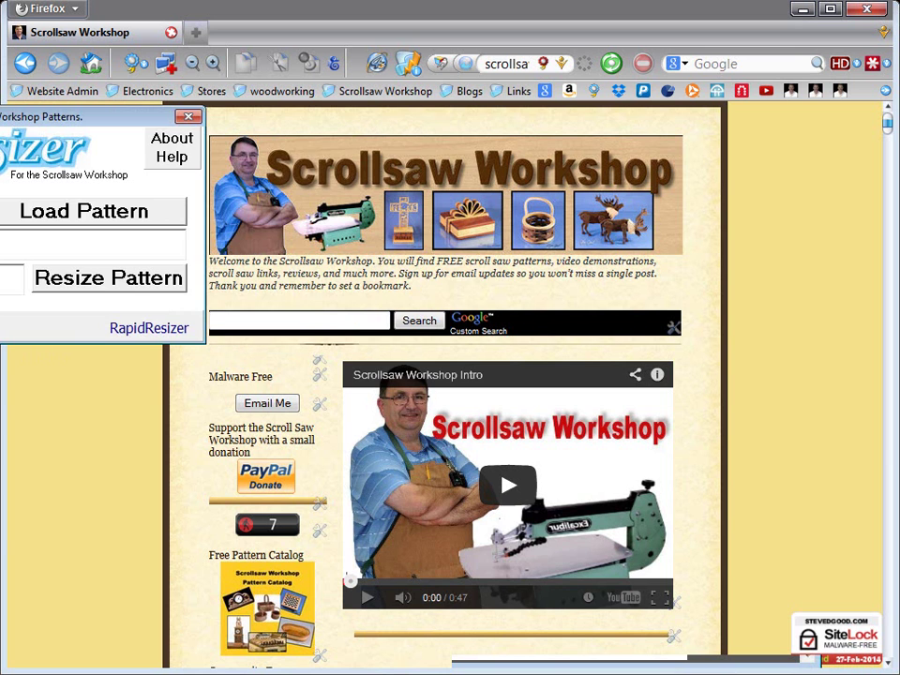
{"action": "left_click_drag", "start_coordinate": [0, 122], "coordinate": [265, 152]}
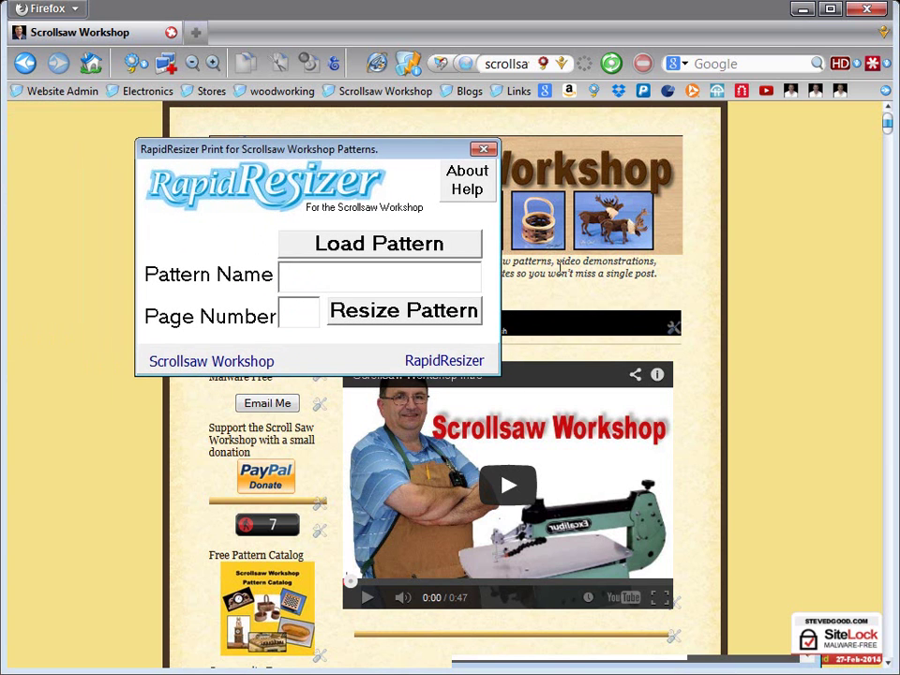
Select the Page Number and Pattern Name fields, then bring up the Load Pattern file chooser
{"action": "left_click", "coordinate": [299, 306]}
{"action": "left_click", "coordinate": [301, 277]}
{"action": "left_click", "coordinate": [364, 246]}
Load 3fairies.pdf as the pattern from the pdf files folder
{"action": "scroll", "coordinate": [495, 454], "scroll_direction": "down", "scroll_amount": 10}
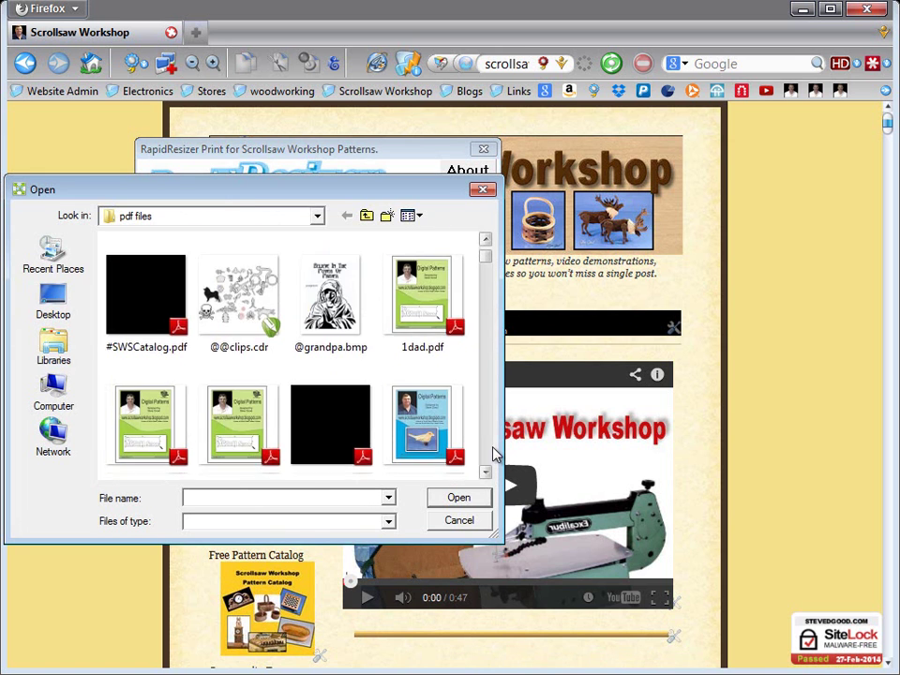
{"action": "scroll", "coordinate": [495, 455], "scroll_direction": "down", "scroll_amount": 3}
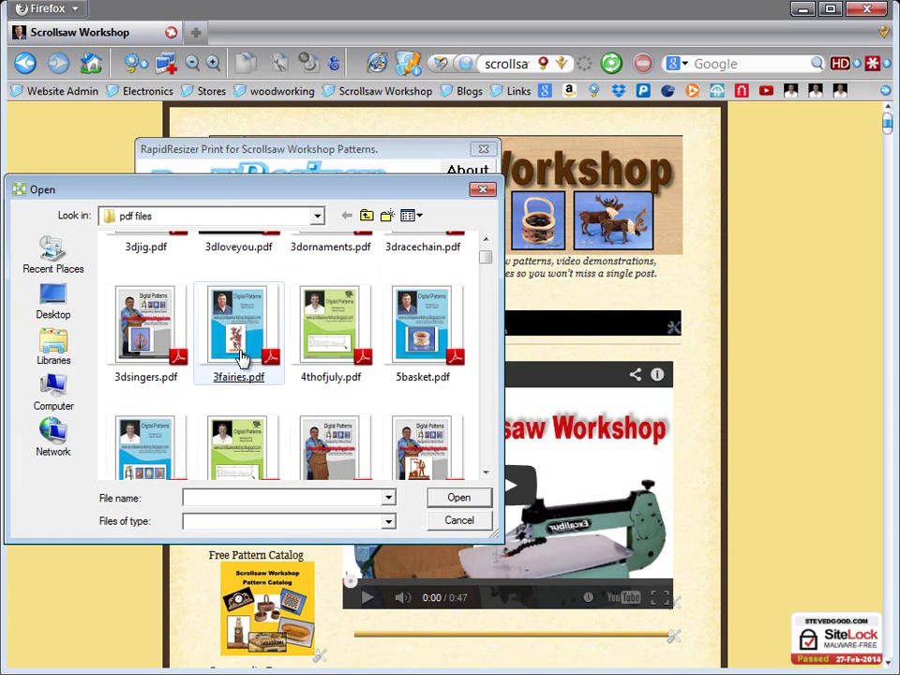
{"action": "double_click", "coordinate": [241, 322]}
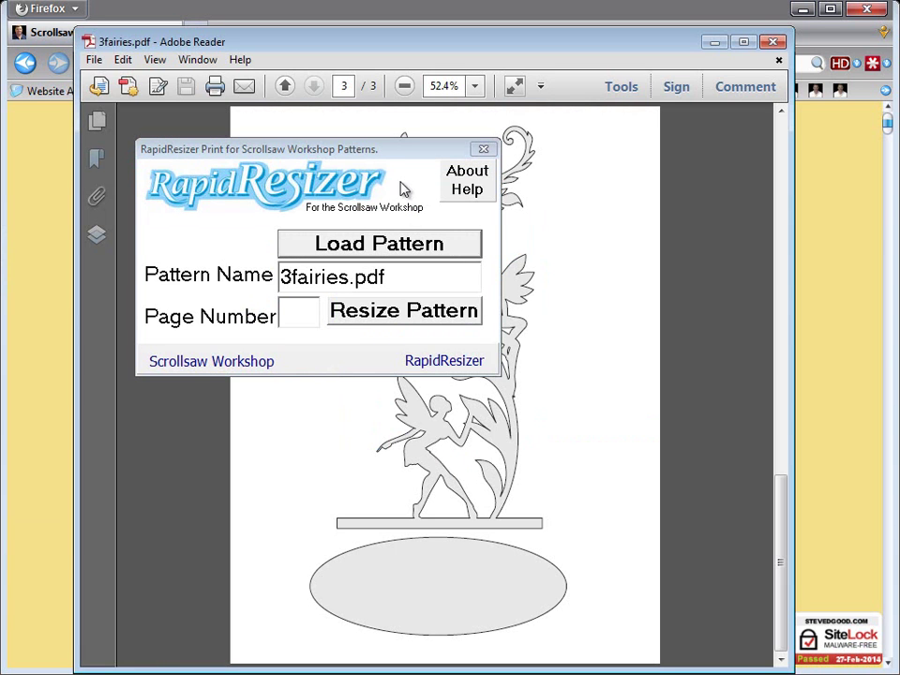
{"action": "left_click_drag", "start_coordinate": [374, 146], "coordinate": [243, 143]}
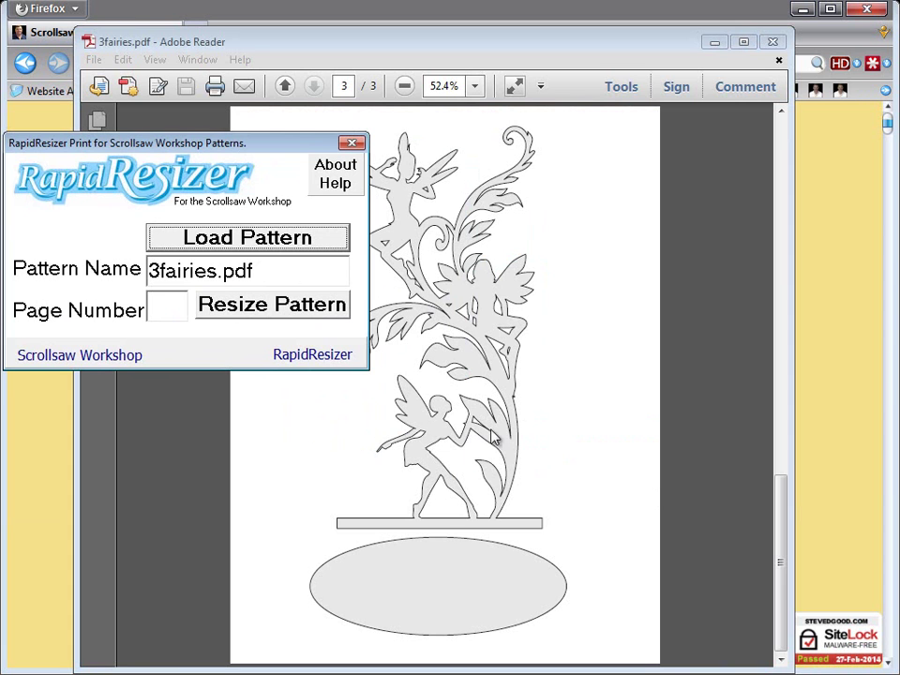
Browse the fairy PDF to page 3 and enter 3 as the page number
{"action": "left_click", "coordinate": [370, 44]}
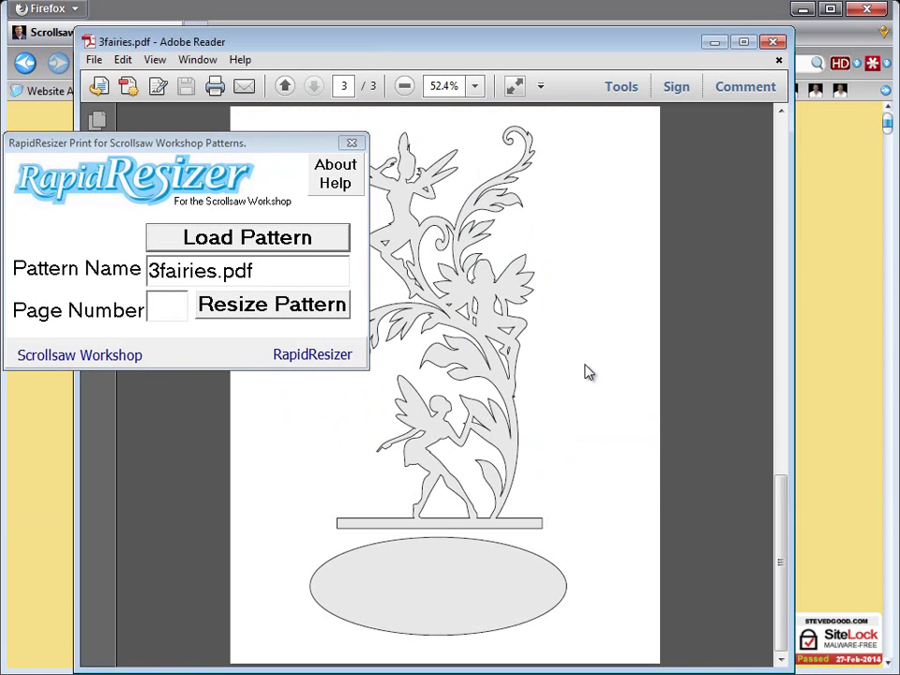
{"action": "key", "text": "Home"}
{"action": "scroll", "coordinate": [585, 364], "scroll_direction": "down", "scroll_amount": 10}
{"action": "scroll", "coordinate": [410, 162], "scroll_direction": "up", "scroll_amount": 3}
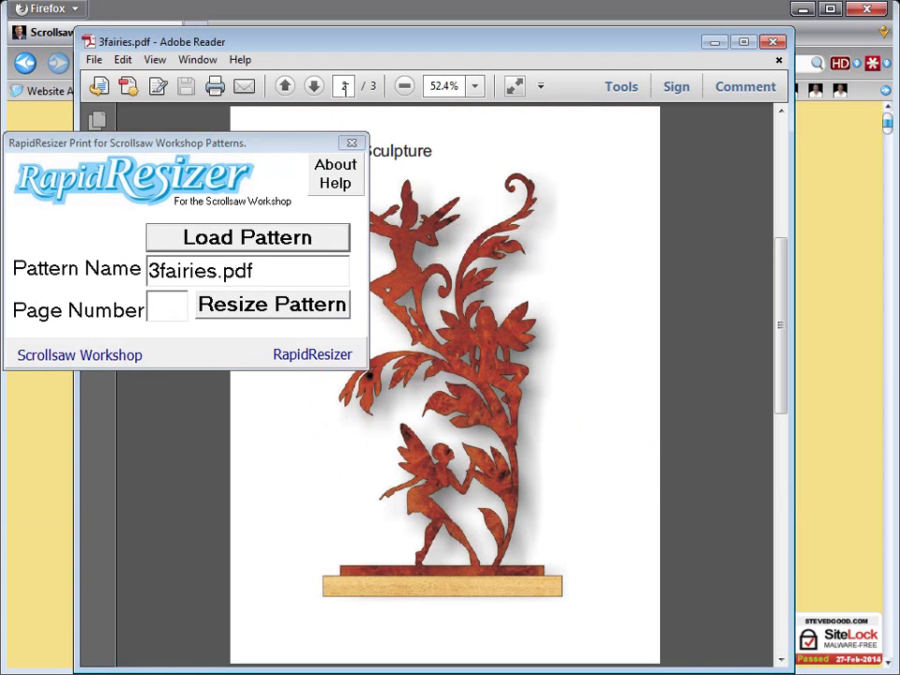
{"action": "scroll", "coordinate": [409, 163], "scroll_direction": "up", "scroll_amount": 3}
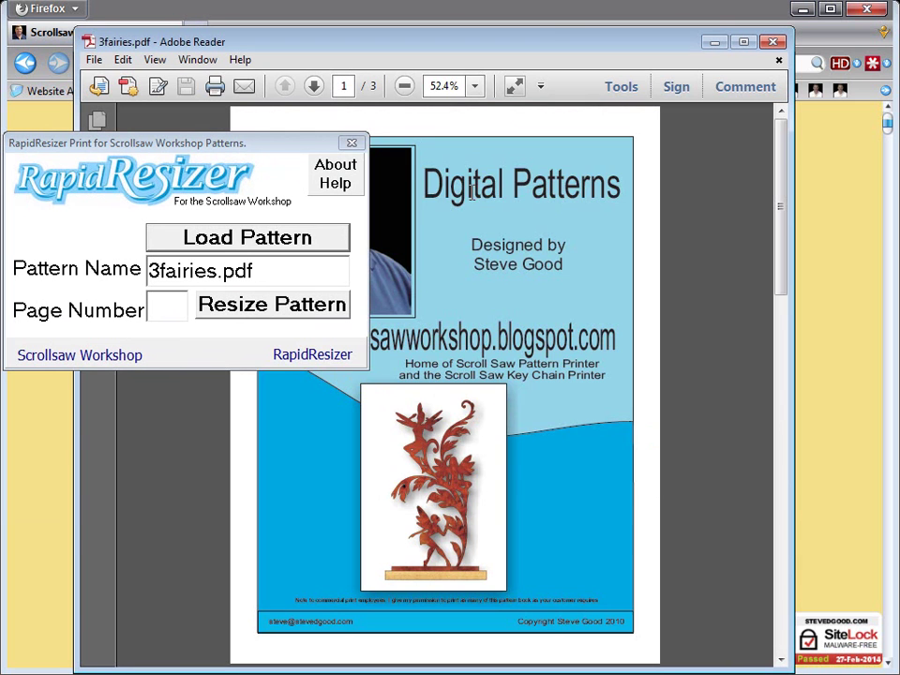
{"action": "scroll", "coordinate": [355, 144], "scroll_direction": "down", "scroll_amount": 6}
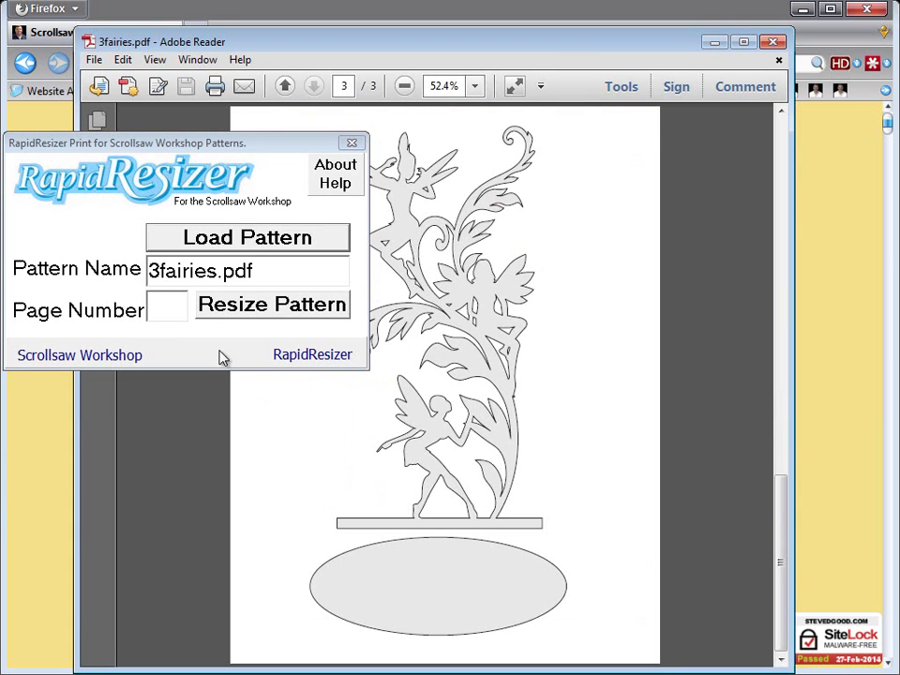
{"action": "left_click", "coordinate": [173, 311]}
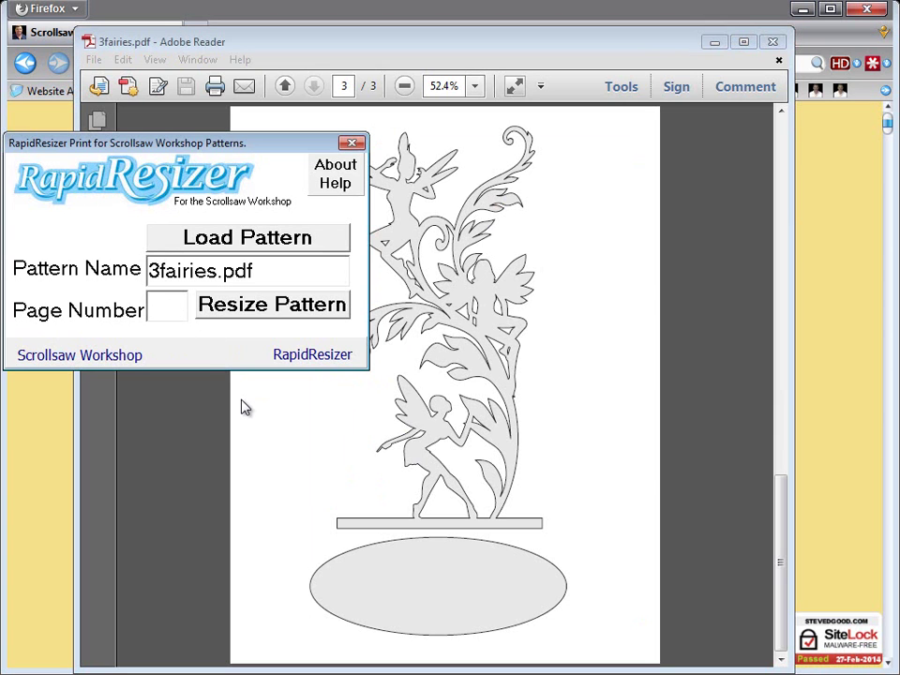
{"action": "type", "text": "3"}
Send page 3 of the fairy pattern to RapidResizer Online and move the dialog aside
{"action": "left_click", "coordinate": [258, 313]}
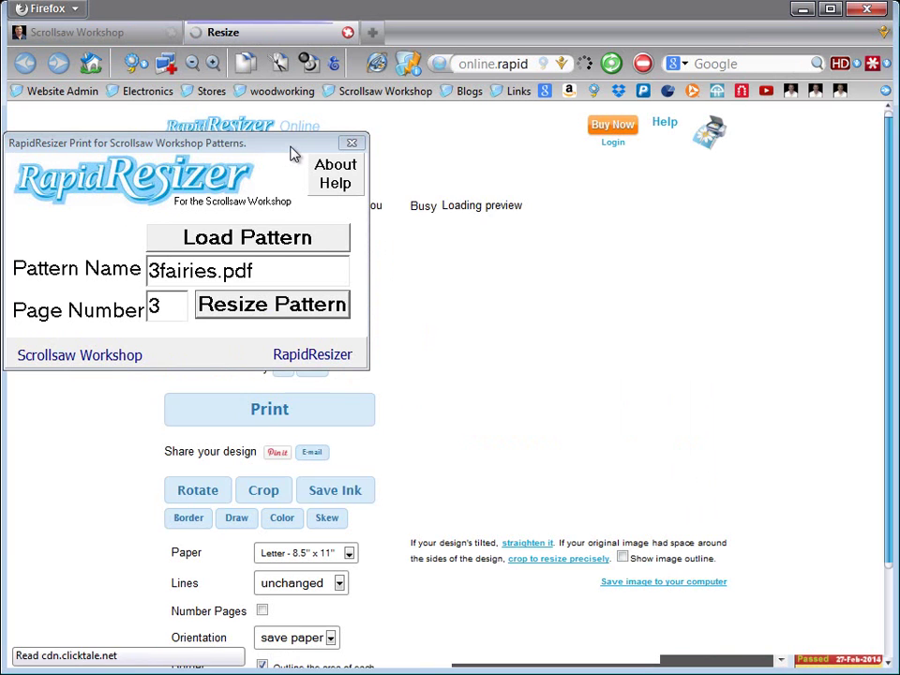
{"action": "left_click_drag", "start_coordinate": [293, 154], "coordinate": [0, 206]}
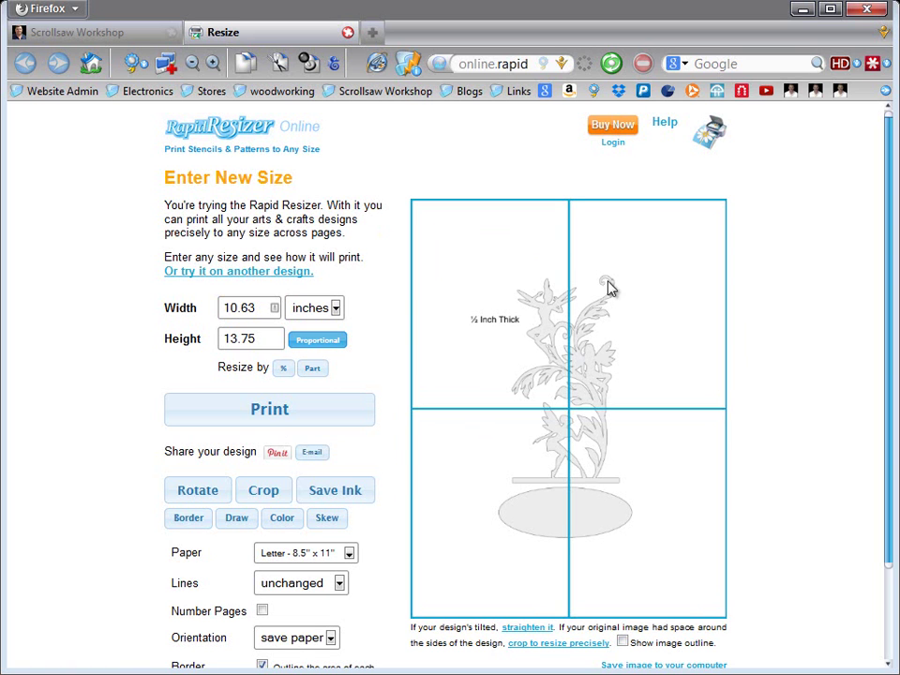
Resize the fairy pattern by percentage to 300%, making it 25.5 x 33.01 inches
{"action": "left_click", "coordinate": [283, 368]}
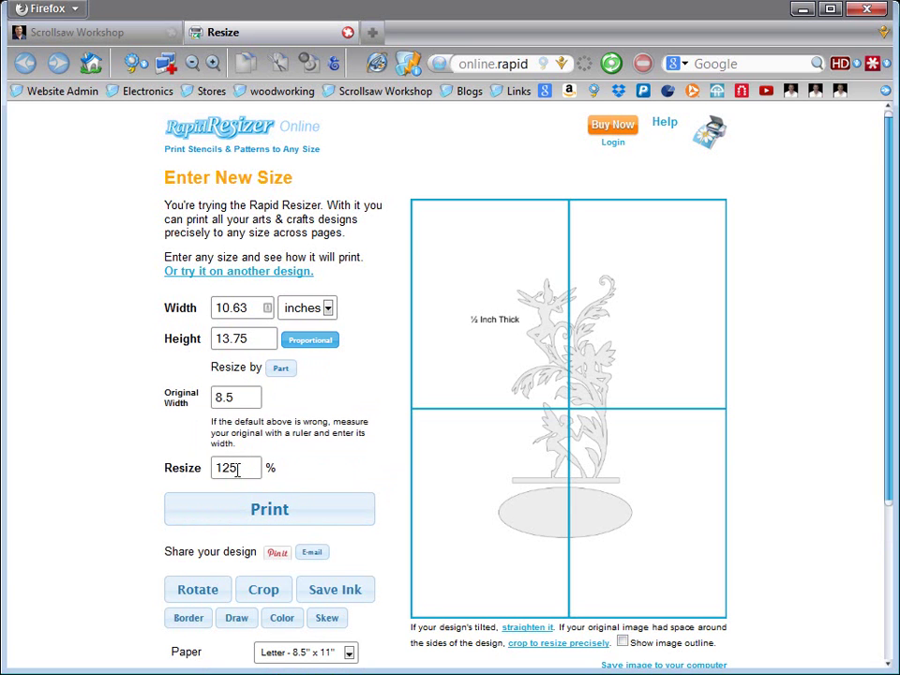
{"action": "left_click_drag", "start_coordinate": [251, 469], "coordinate": [194, 470]}
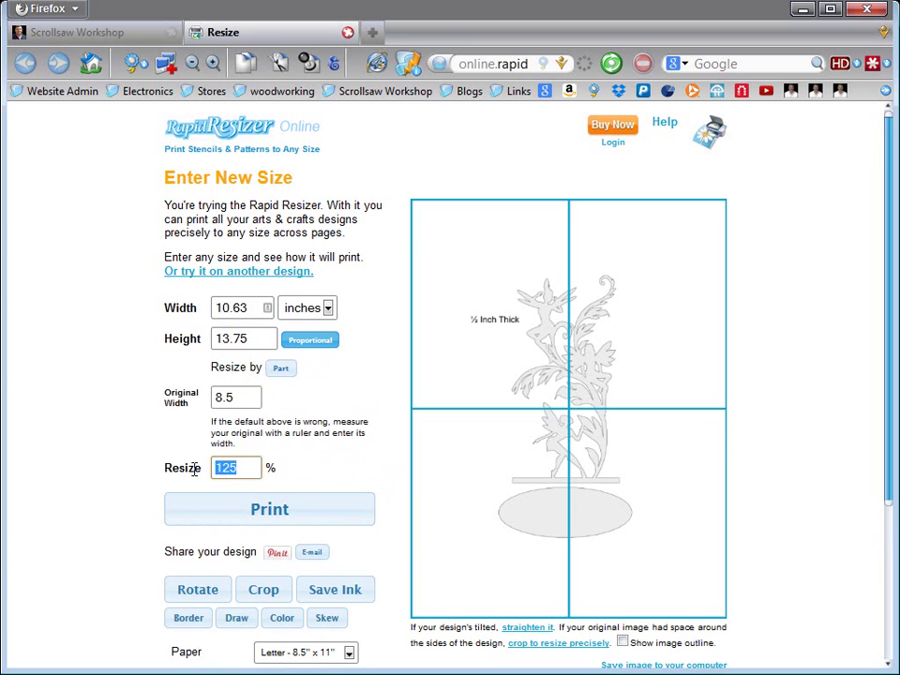
{"action": "type", "text": "100"}
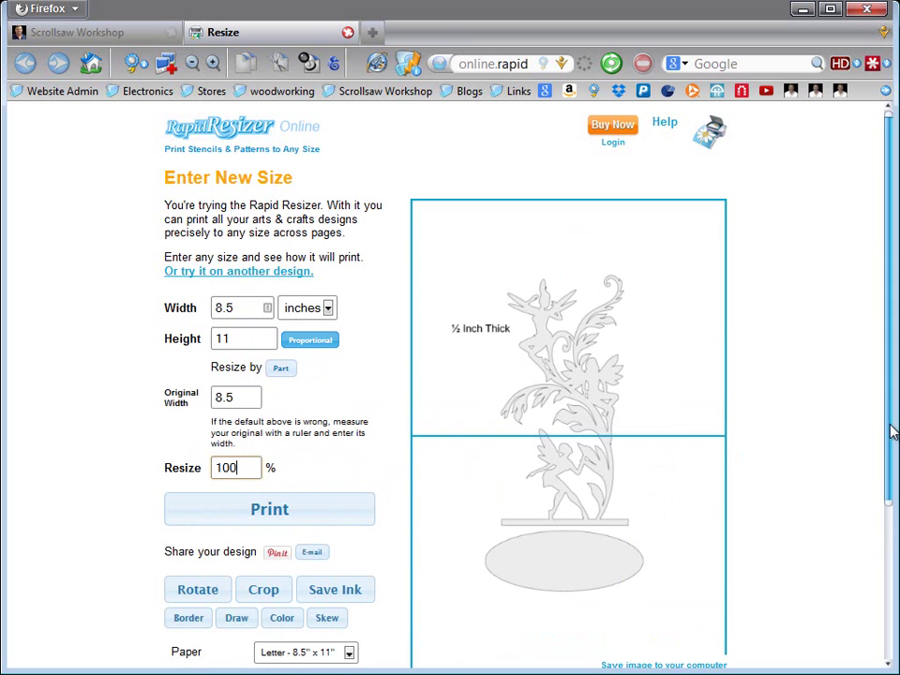
{"action": "scroll", "coordinate": [885, 445], "scroll_direction": "down", "scroll_amount": 1}
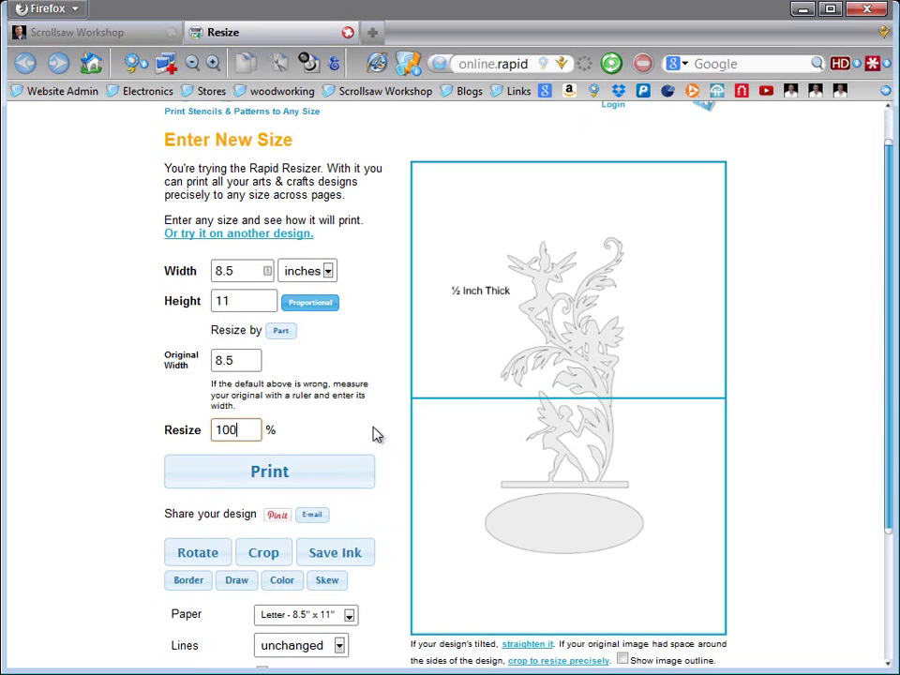
{"action": "key", "text": "BackSpace"}
{"action": "key", "text": "BackSpace"}
{"action": "key", "text": "BackSpace"}
{"action": "type", "text": "300"}
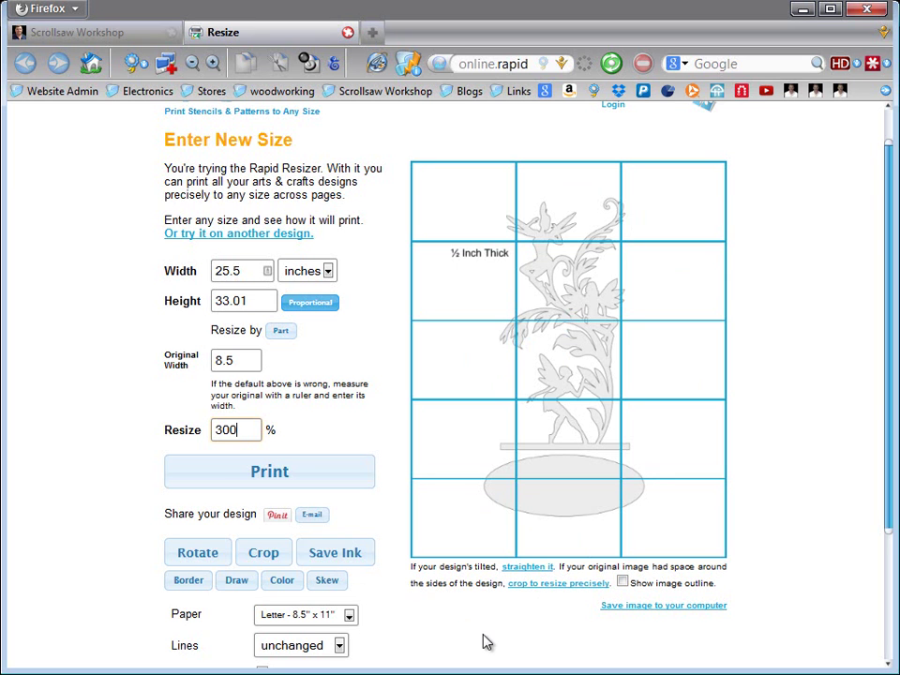
{"action": "left_click", "coordinate": [519, 591]}
On the Crop page, pull the crop box's right and left edges in to the fairy design
{"action": "left_click", "coordinate": [566, 595]}
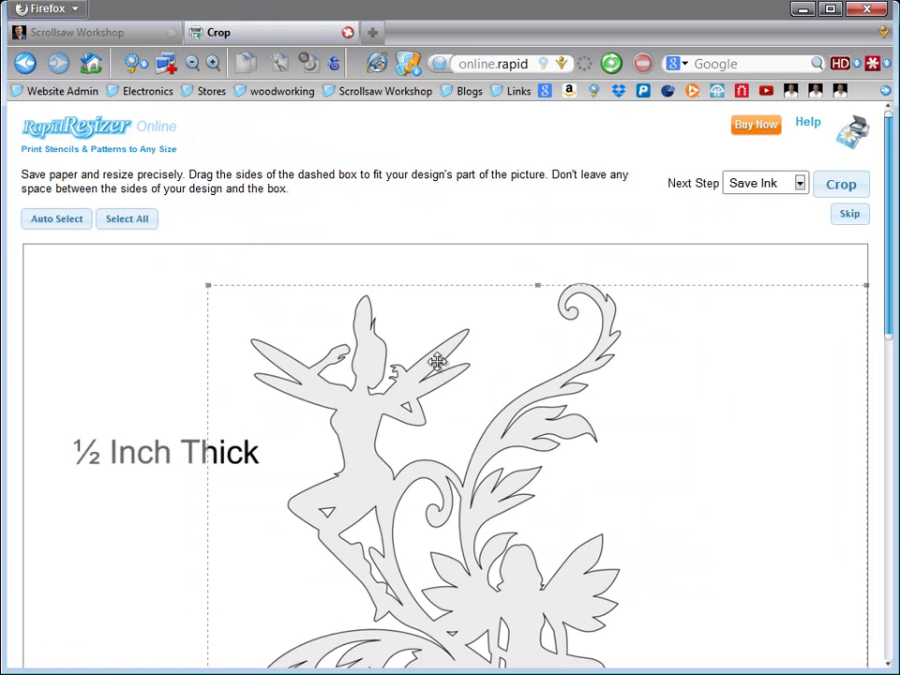
{"action": "scroll", "coordinate": [458, 385], "scroll_direction": "down", "scroll_amount": 3}
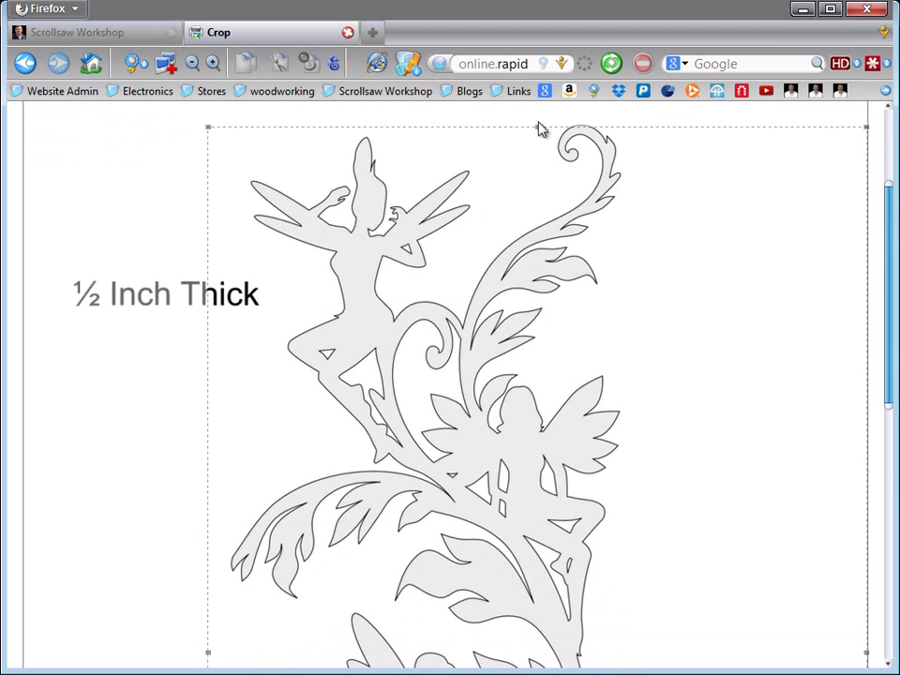
{"action": "scroll", "coordinate": [700, 412], "scroll_direction": "down", "scroll_amount": 10}
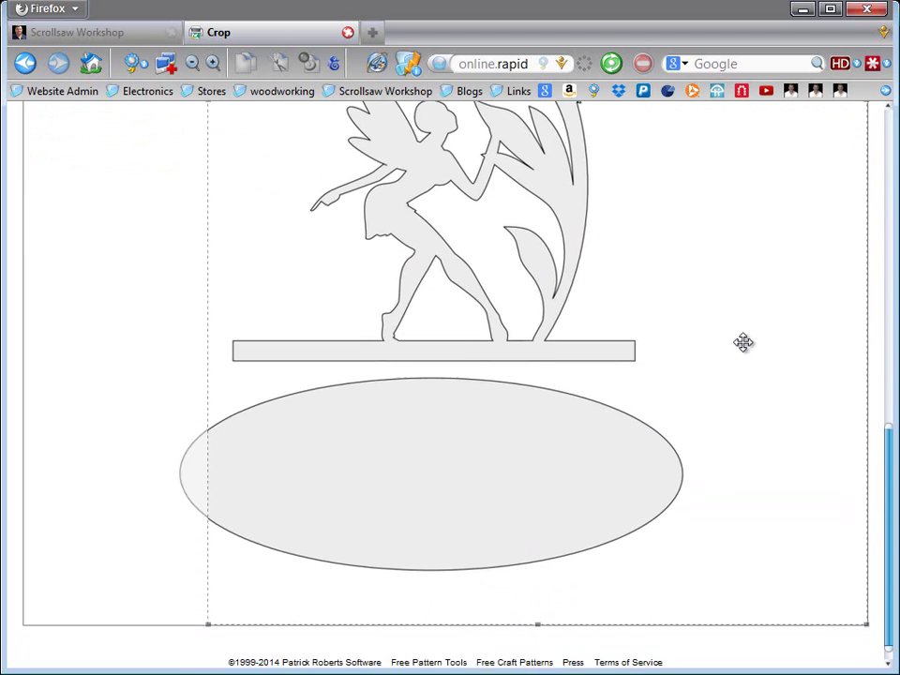
{"action": "scroll", "coordinate": [751, 337], "scroll_direction": "up", "scroll_amount": 6}
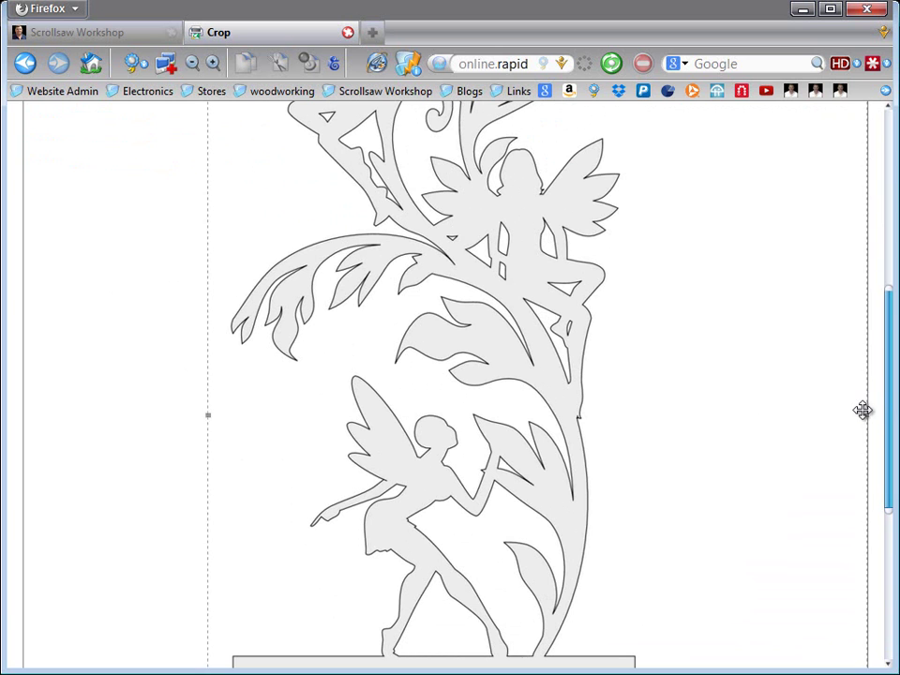
{"action": "scroll", "coordinate": [668, 417], "scroll_direction": "down", "scroll_amount": 5}
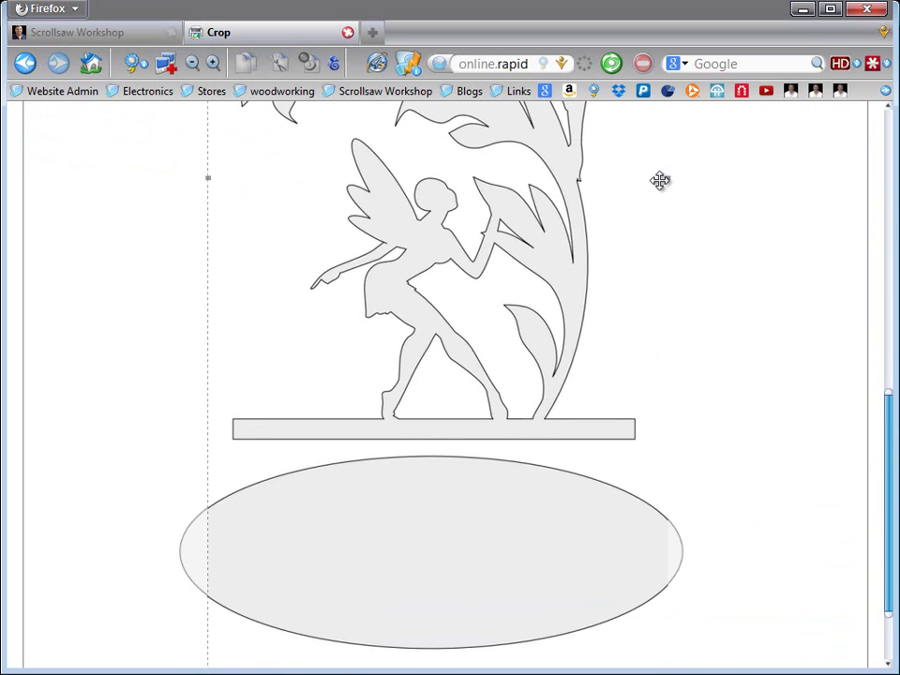
{"action": "left_click", "coordinate": [689, 179]}
{"action": "left_click_drag", "start_coordinate": [208, 178], "coordinate": [160, 175]}
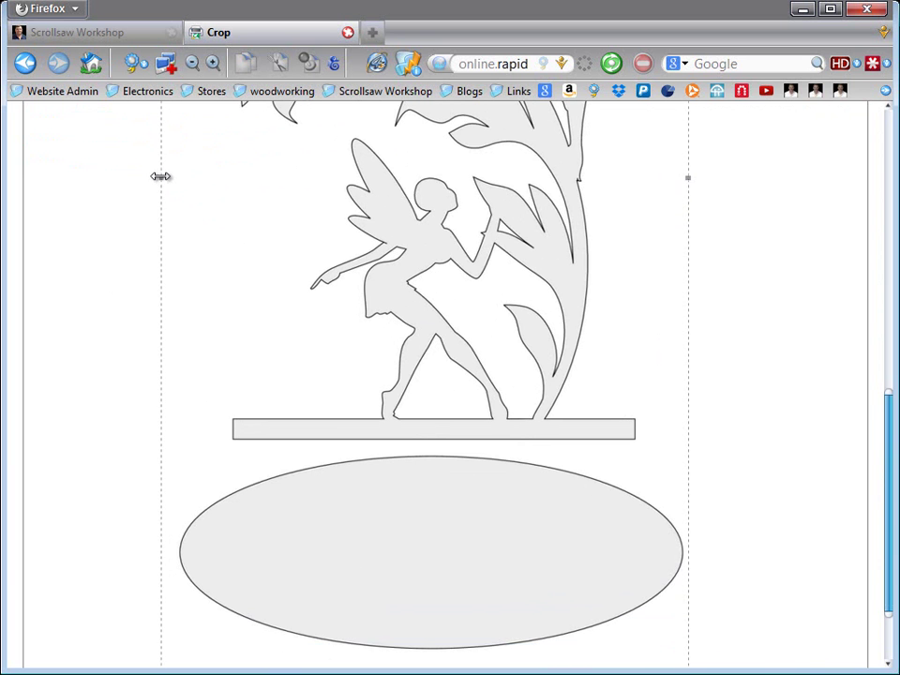
Raise the crop box's bottom to the oval base, set its top just above the design, and crop
{"action": "scroll", "coordinate": [380, 371], "scroll_direction": "up", "scroll_amount": 5}
{"action": "scroll", "coordinate": [379, 371], "scroll_direction": "up", "scroll_amount": 3}
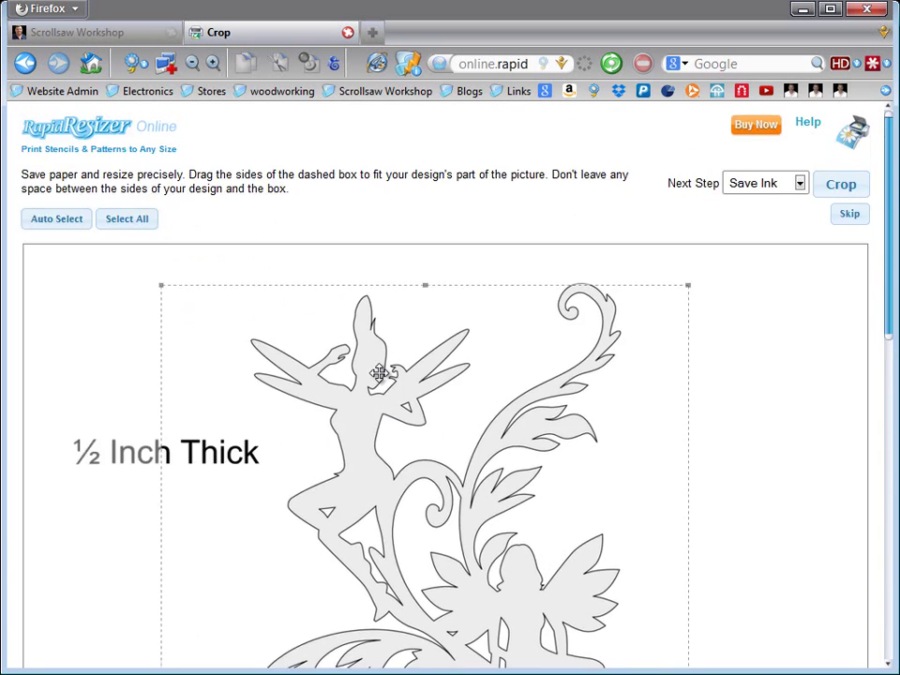
{"action": "scroll", "coordinate": [379, 371], "scroll_direction": "down", "scroll_amount": 10}
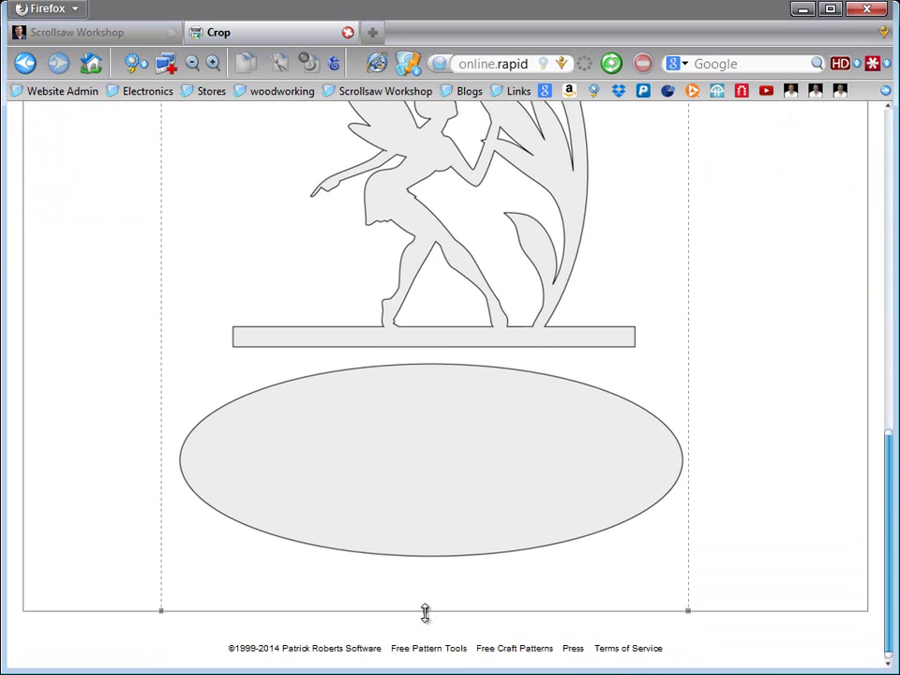
{"action": "left_click_drag", "start_coordinate": [424, 610], "coordinate": [424, 578]}
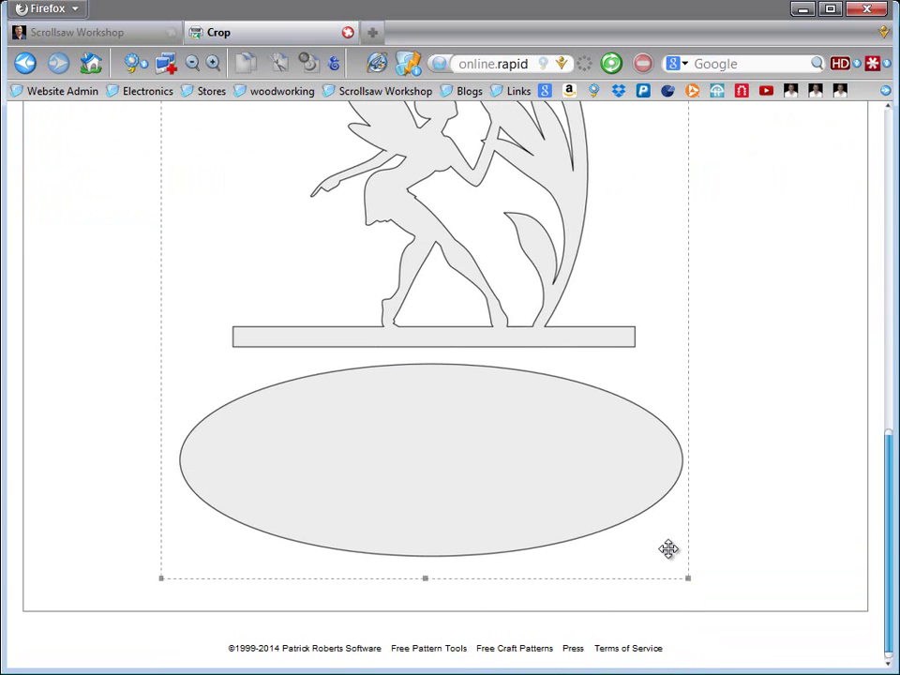
{"action": "scroll", "coordinate": [671, 546], "scroll_direction": "up", "scroll_amount": 10}
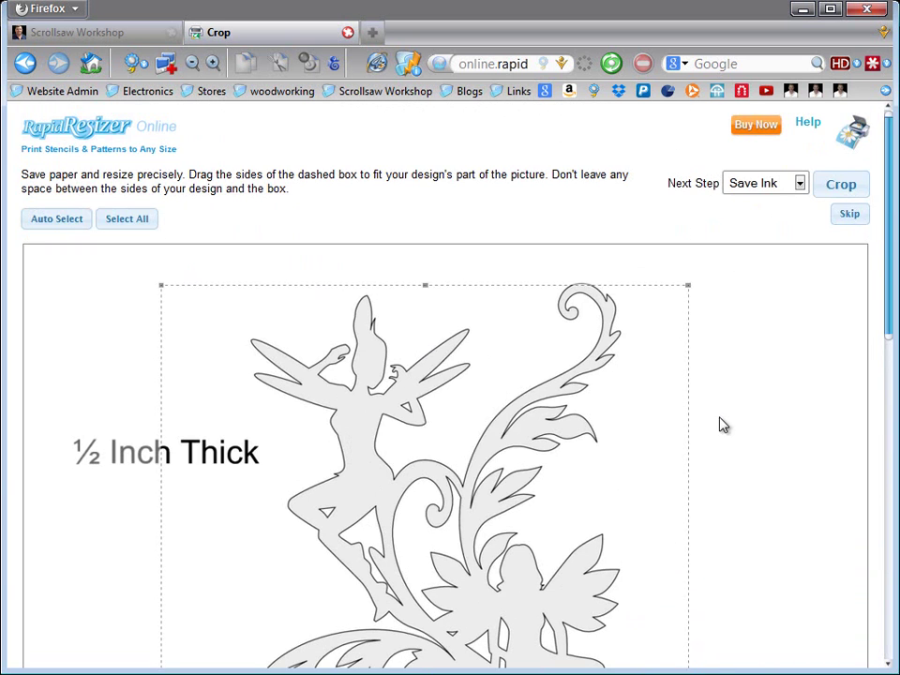
{"action": "left_click_drag", "start_coordinate": [430, 283], "coordinate": [427, 271]}
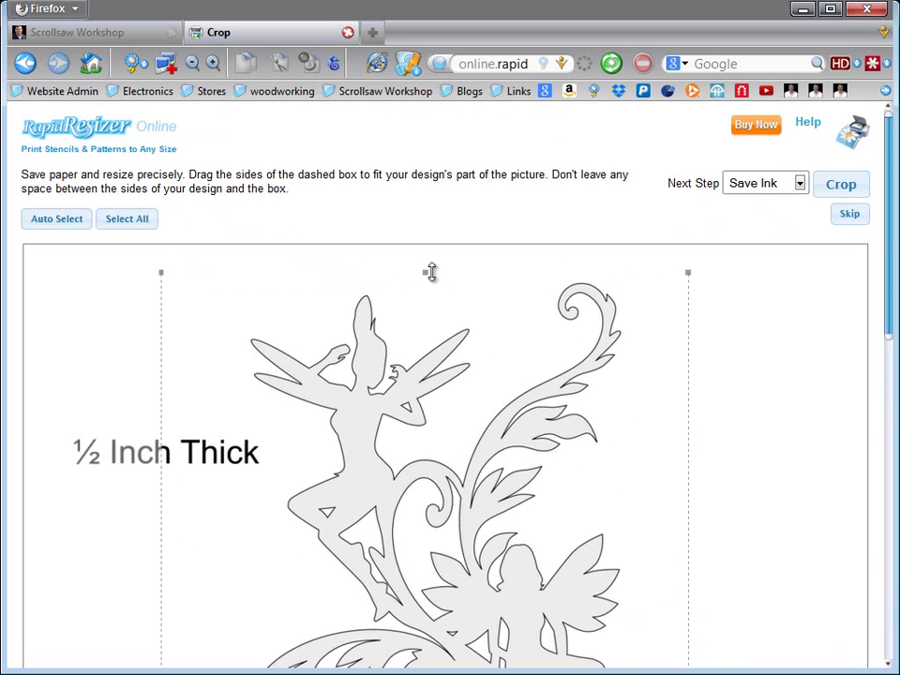
{"action": "left_click", "coordinate": [839, 186]}
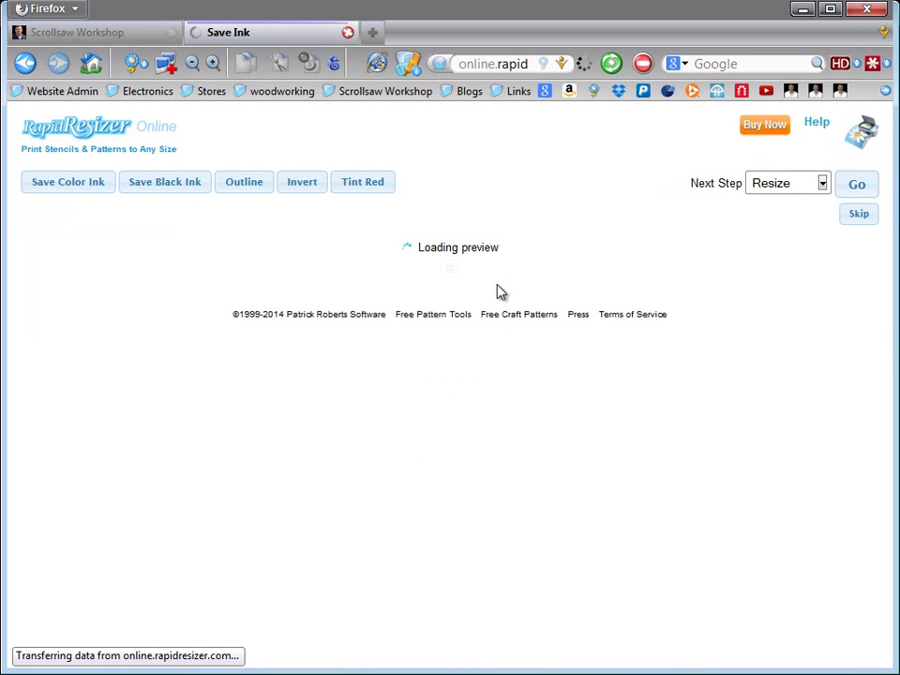
Leave Next Step on Resize and continue from Save Ink to the 5.32 by 10.39 inch design
{"action": "scroll", "coordinate": [512, 442], "scroll_direction": "down", "scroll_amount": 5}
{"action": "scroll", "coordinate": [510, 442], "scroll_direction": "down", "scroll_amount": 3}
{"action": "scroll", "coordinate": [510, 441], "scroll_direction": "up", "scroll_amount": 9}
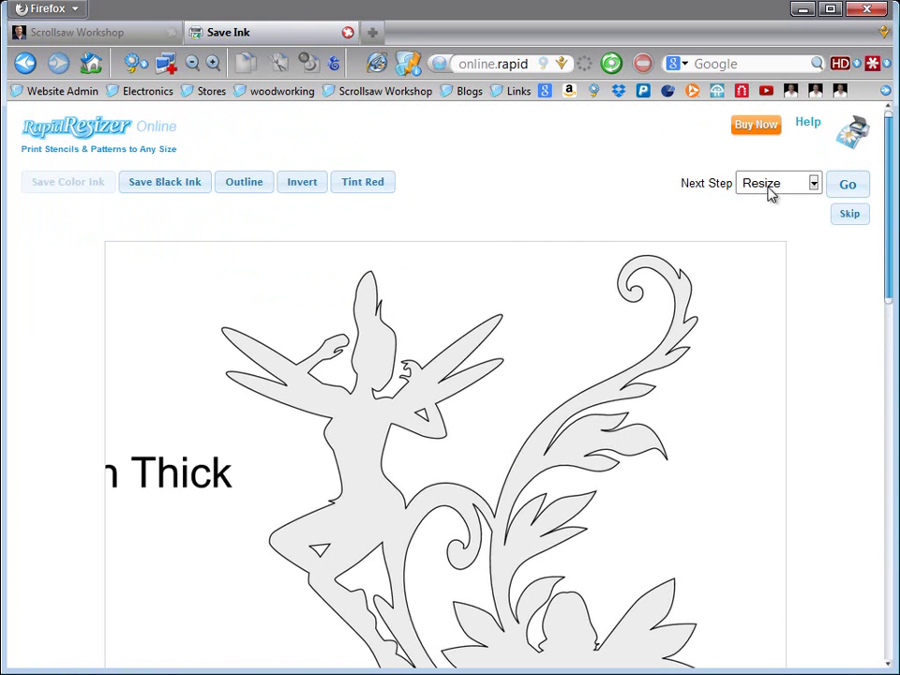
{"action": "left_click", "coordinate": [854, 191]}
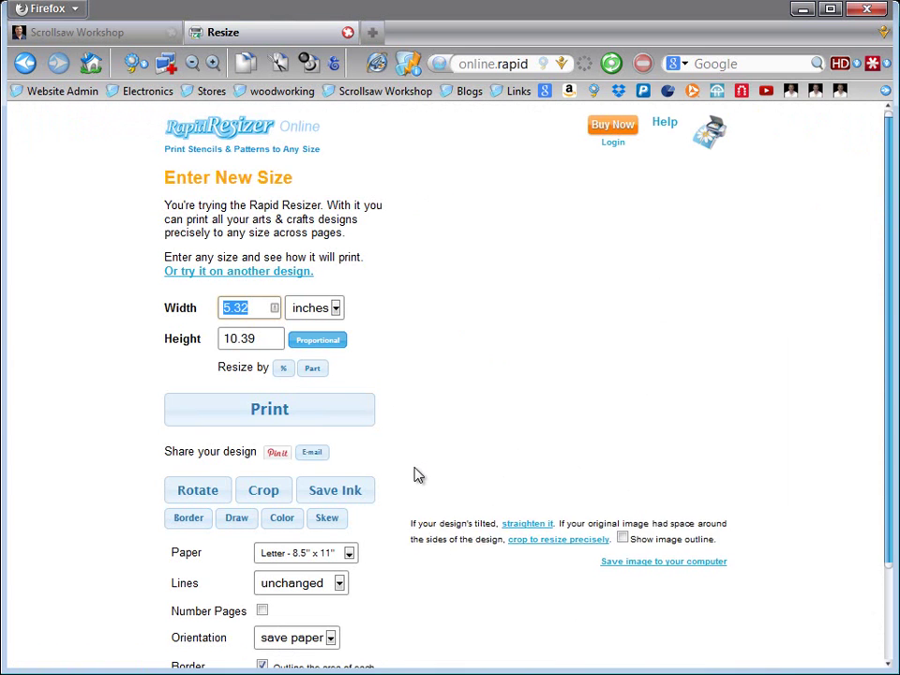
Resize the pattern by percentage to 300%, making it 15.96 by 31.18 inches across Letter pages
{"action": "scroll", "coordinate": [857, 502], "scroll_direction": "down", "scroll_amount": 5}
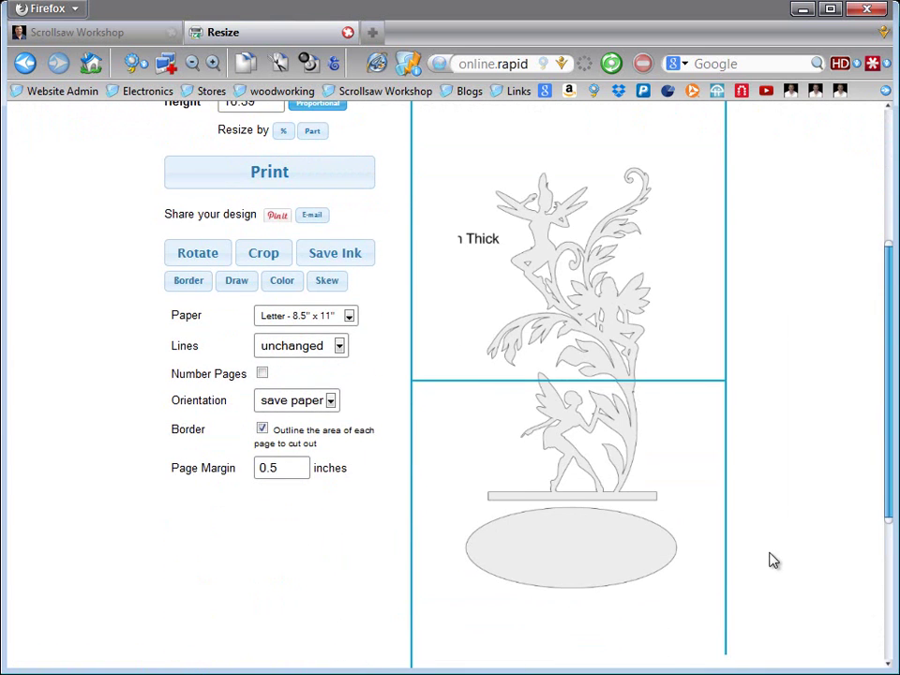
{"action": "scroll", "coordinate": [774, 561], "scroll_direction": "up", "scroll_amount": 5}
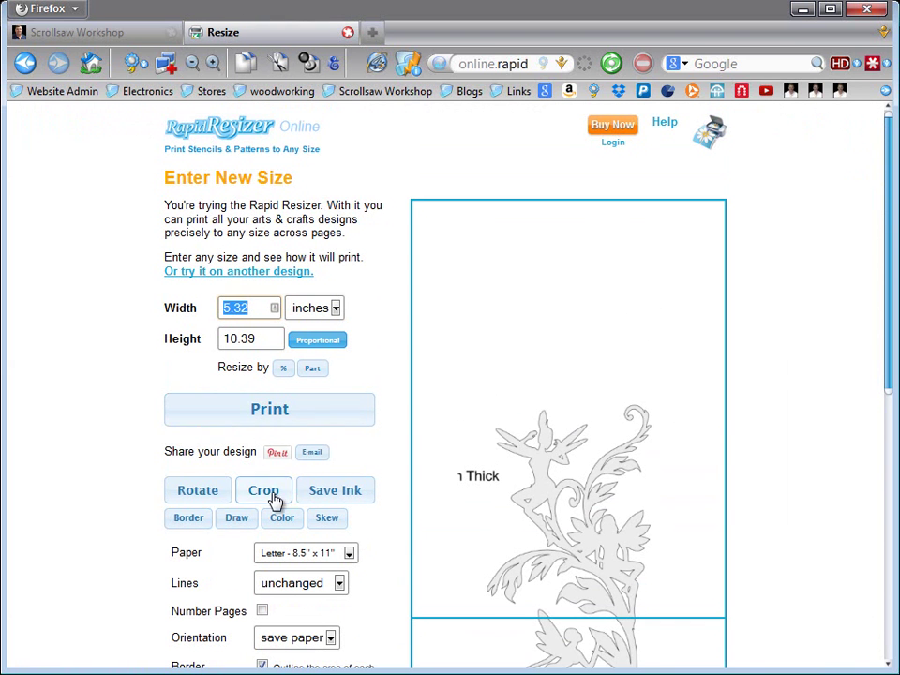
{"action": "scroll", "coordinate": [371, 462], "scroll_direction": "down", "scroll_amount": 3}
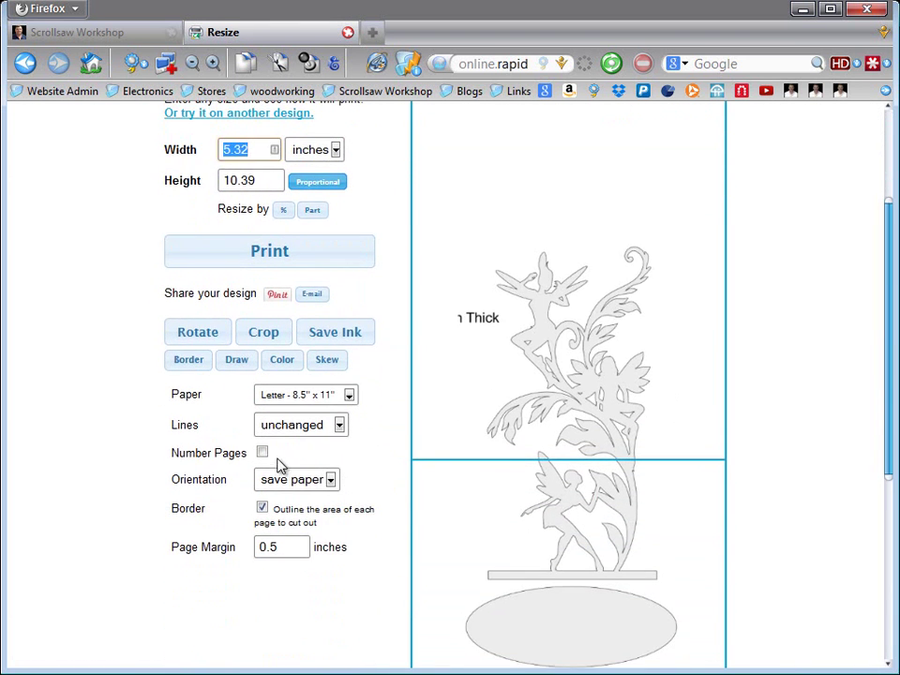
{"action": "scroll", "coordinate": [281, 464], "scroll_direction": "up", "scroll_amount": 3}
{"action": "left_click", "coordinate": [283, 371]}
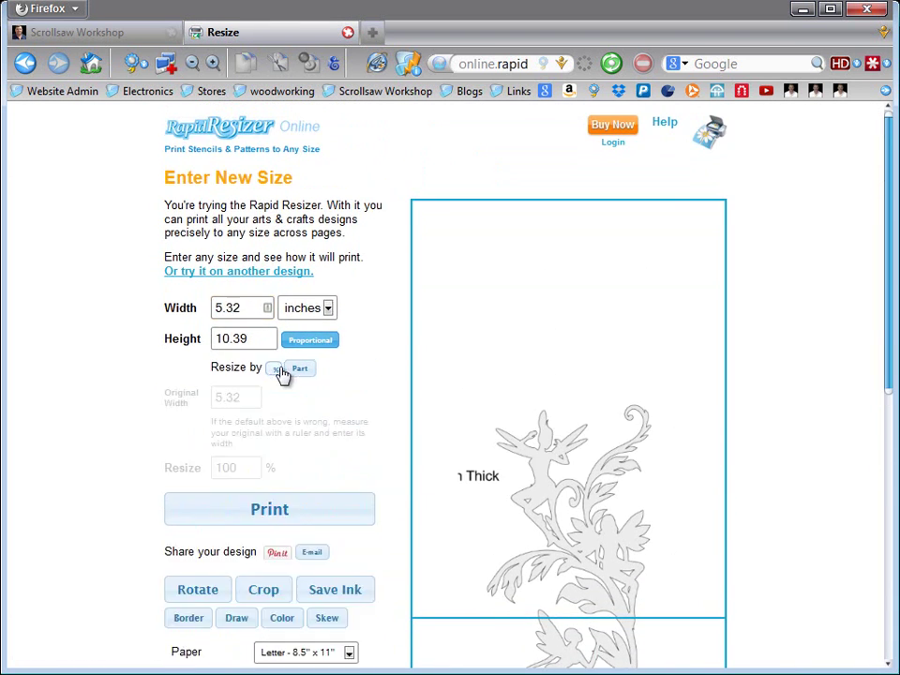
{"action": "double_click", "coordinate": [222, 467]}
{"action": "type", "text": "3"}
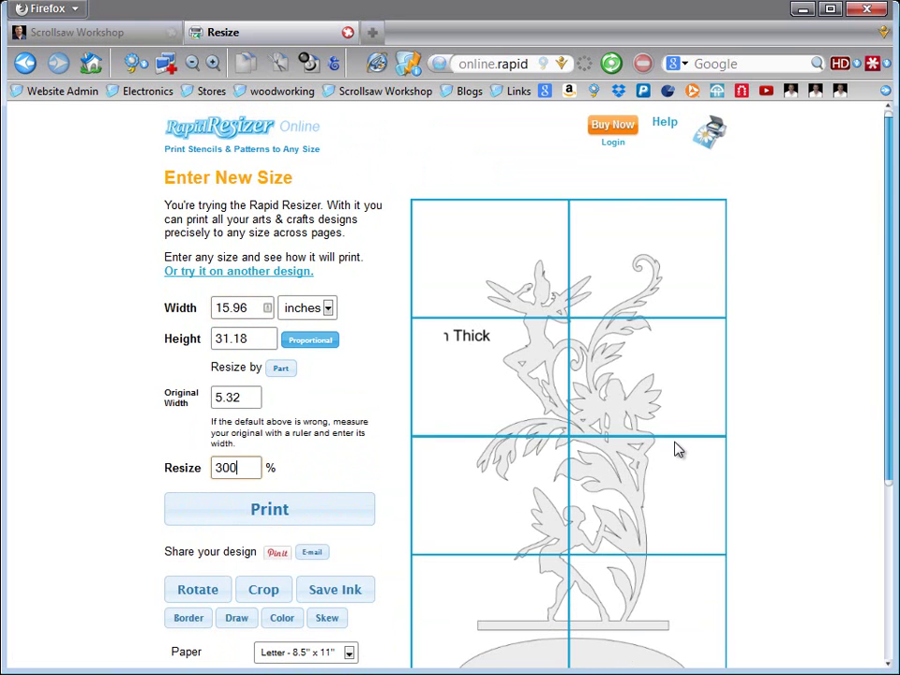
{"action": "scroll", "coordinate": [750, 478], "scroll_direction": "down", "scroll_amount": 3}
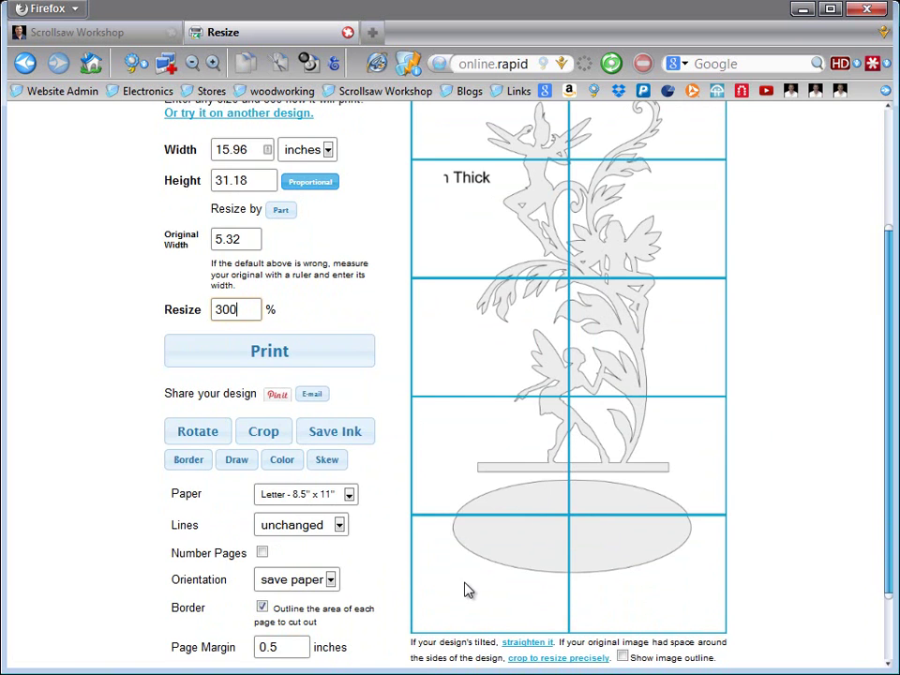
{"action": "scroll", "coordinate": [471, 610], "scroll_direction": "up", "scroll_amount": 2}
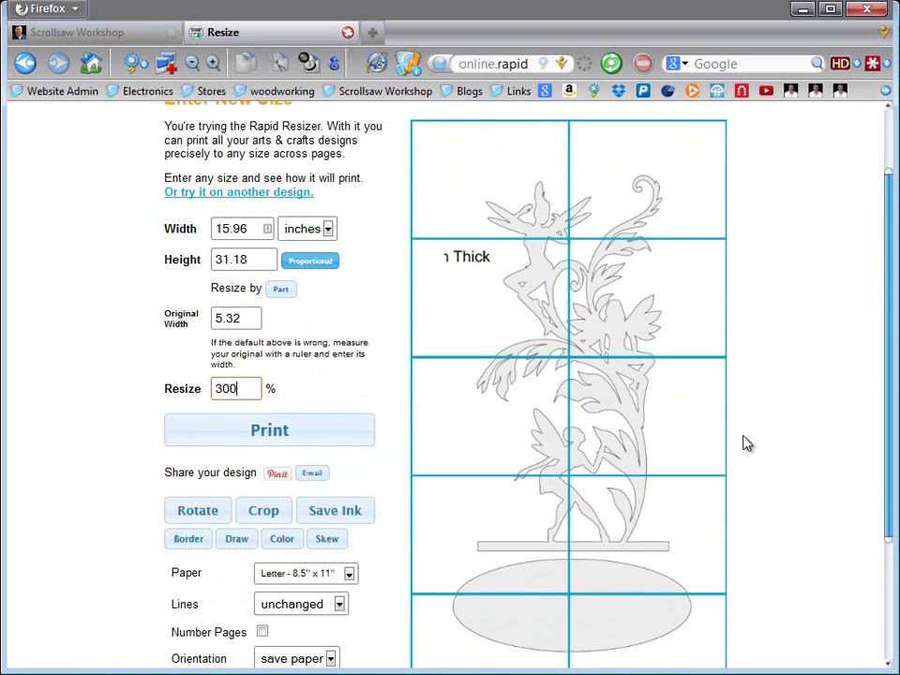
{"action": "scroll", "coordinate": [837, 399], "scroll_direction": "down", "scroll_amount": 3}
{"action": "scroll", "coordinate": [834, 395], "scroll_direction": "up", "scroll_amount": 3}
{"action": "scroll", "coordinate": [834, 395], "scroll_direction": "down", "scroll_amount": 1}
{"action": "scroll", "coordinate": [816, 404], "scroll_direction": "up", "scroll_amount": 1}
{"action": "scroll", "coordinate": [802, 411], "scroll_direction": "up", "scroll_amount": 1}
{"action": "scroll", "coordinate": [310, 480], "scroll_direction": "up", "scroll_amount": 2}
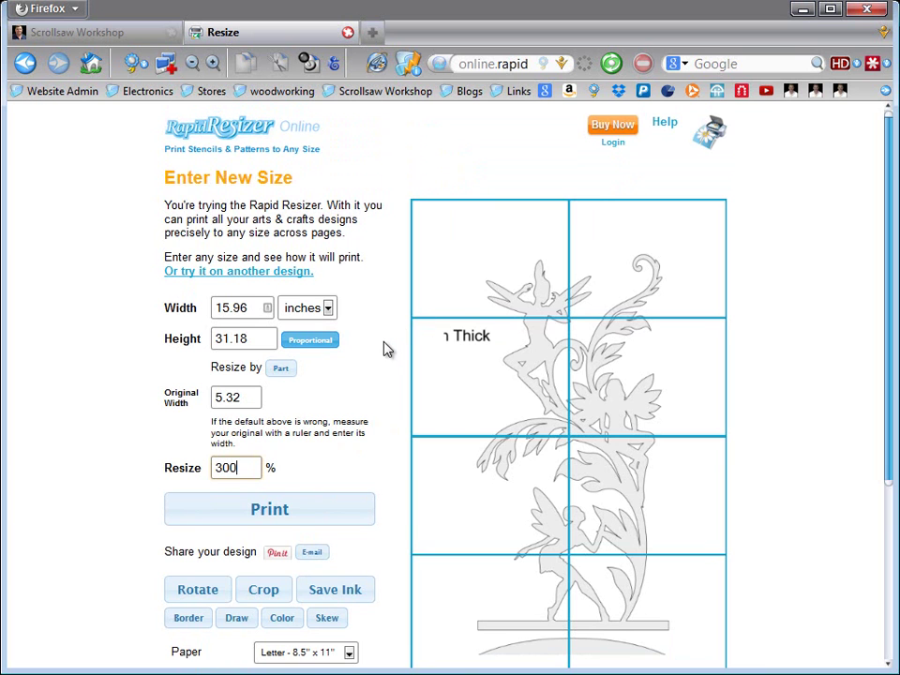
{"action": "scroll", "coordinate": [385, 348], "scroll_direction": "down", "scroll_amount": 5}
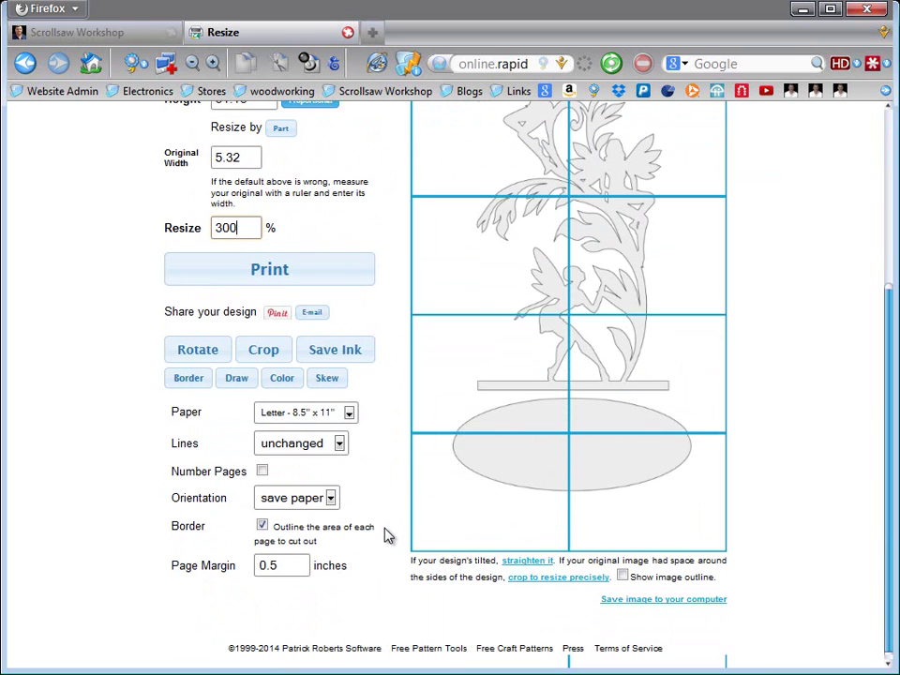
Open the Color page for the enlarged fairy design with its colour and material palette
{"action": "left_click", "coordinate": [282, 378]}
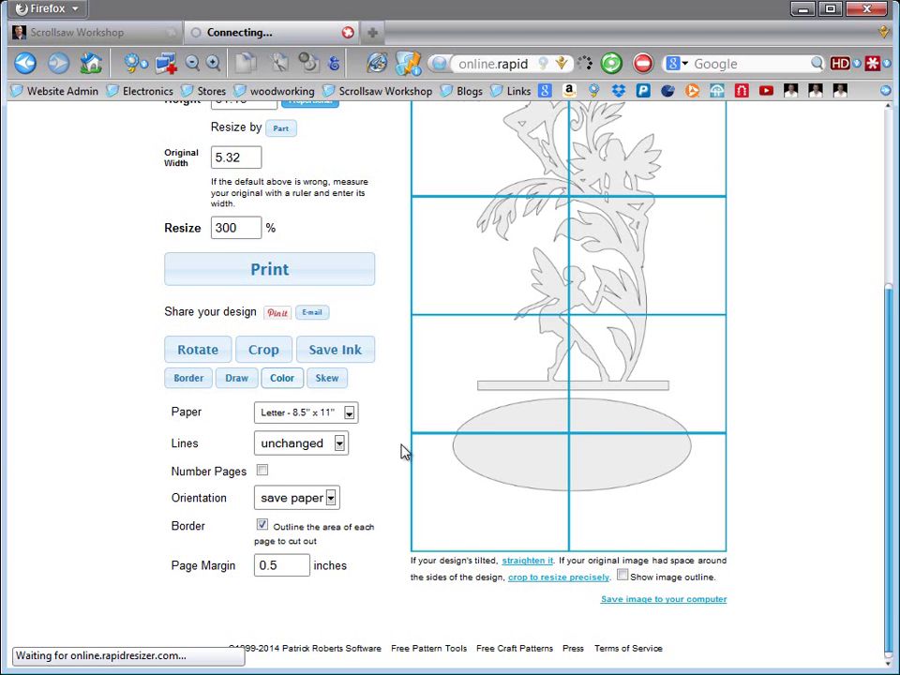
{"action": "scroll", "coordinate": [401, 452], "scroll_direction": "up", "scroll_amount": 5}
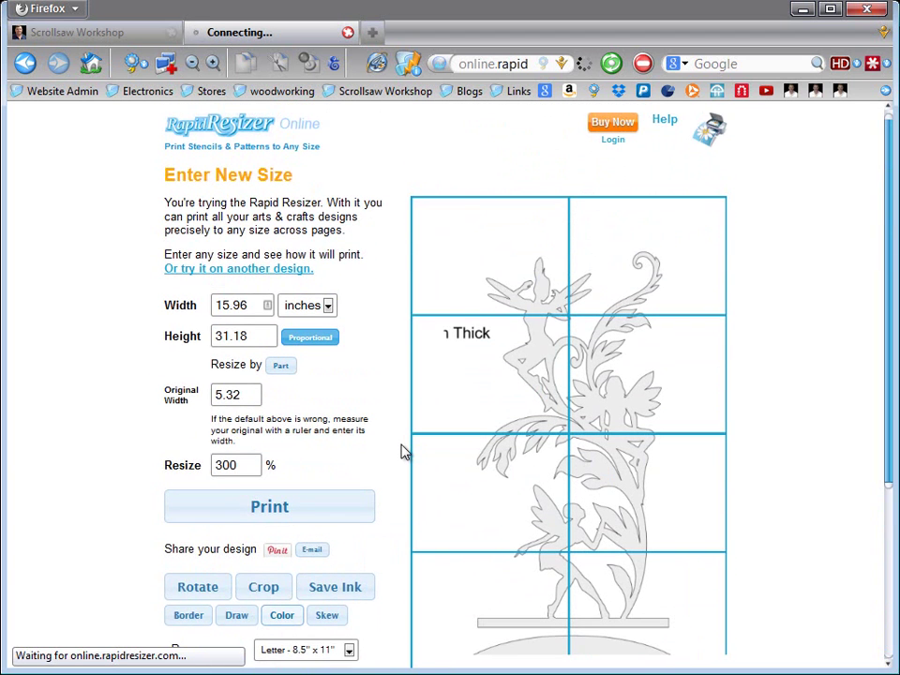
{"action": "scroll", "coordinate": [401, 451], "scroll_direction": "down", "scroll_amount": 2}
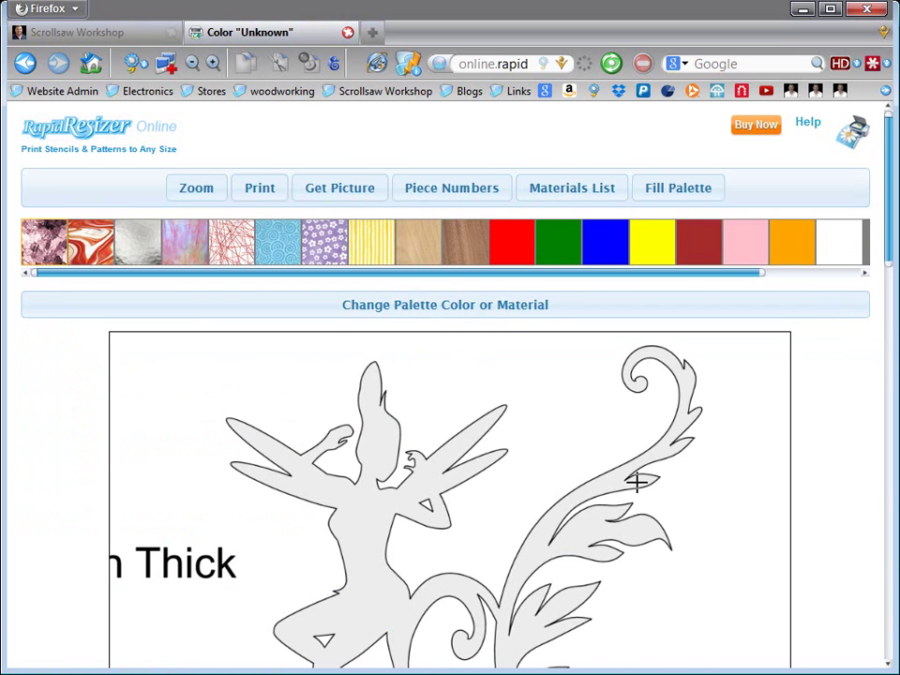
Pick white from the palette and fill the fairy design with it
{"action": "scroll", "coordinate": [639, 485], "scroll_direction": "down", "scroll_amount": 2}
{"action": "scroll", "coordinate": [637, 482], "scroll_direction": "down", "scroll_amount": 3}
{"action": "scroll", "coordinate": [636, 481], "scroll_direction": "up", "scroll_amount": 4}
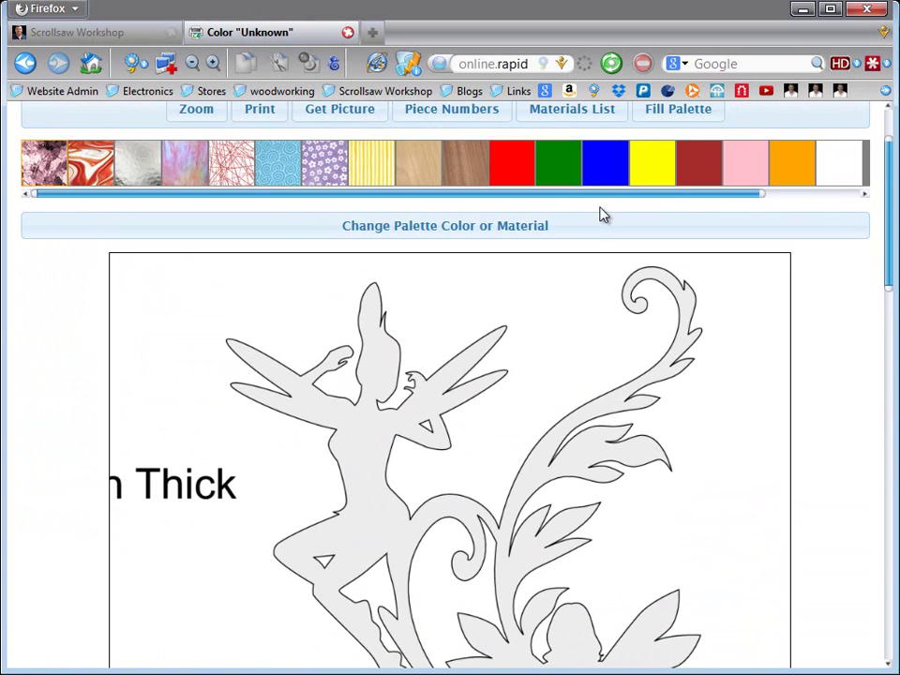
{"action": "left_click", "coordinate": [851, 172]}
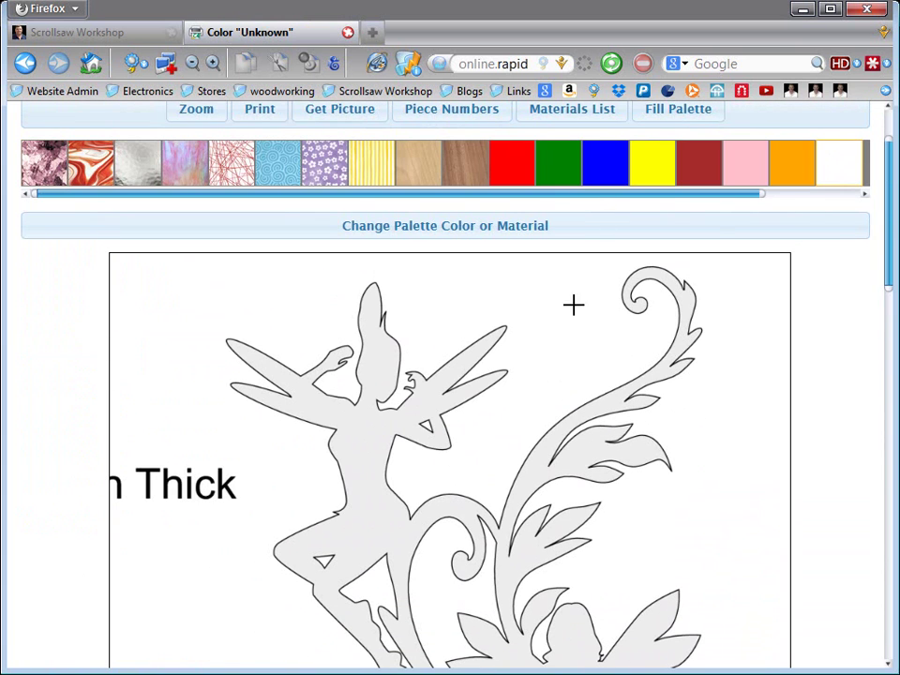
{"action": "left_click", "coordinate": [367, 456]}
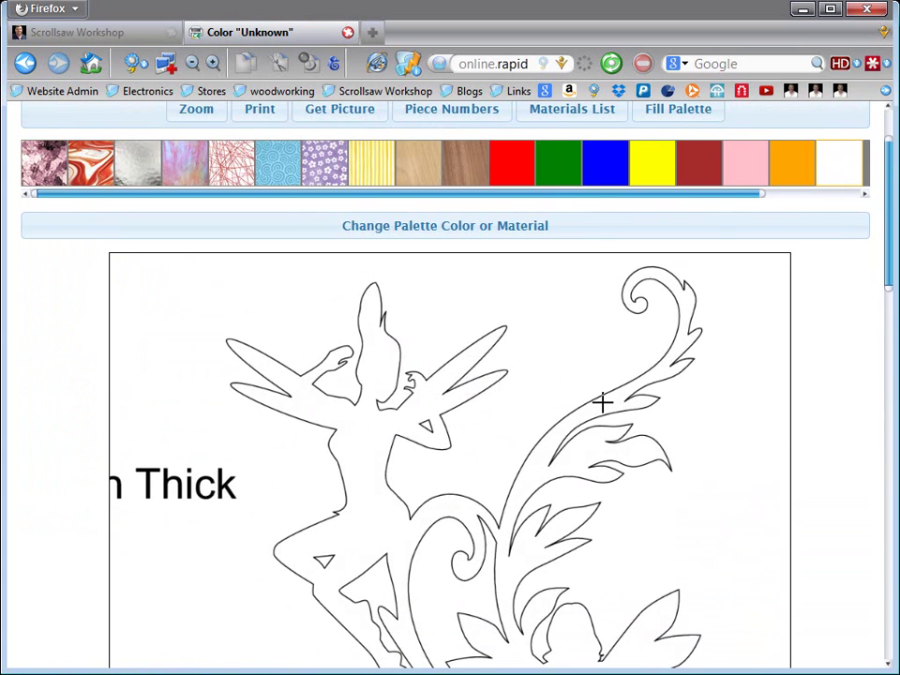
Fill the grey oval base with white and check the Materials List shows 67 sq. in. of White
{"action": "scroll", "coordinate": [684, 423], "scroll_direction": "down", "scroll_amount": 5}
{"action": "scroll", "coordinate": [682, 424], "scroll_direction": "down", "scroll_amount": 2}
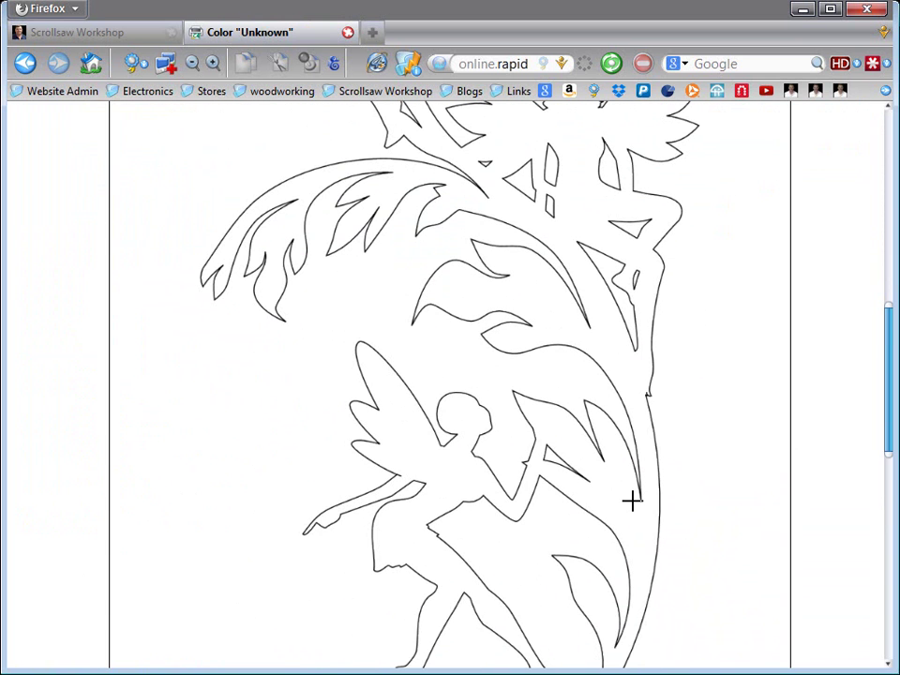
{"action": "scroll", "coordinate": [631, 502], "scroll_direction": "down", "scroll_amount": 3}
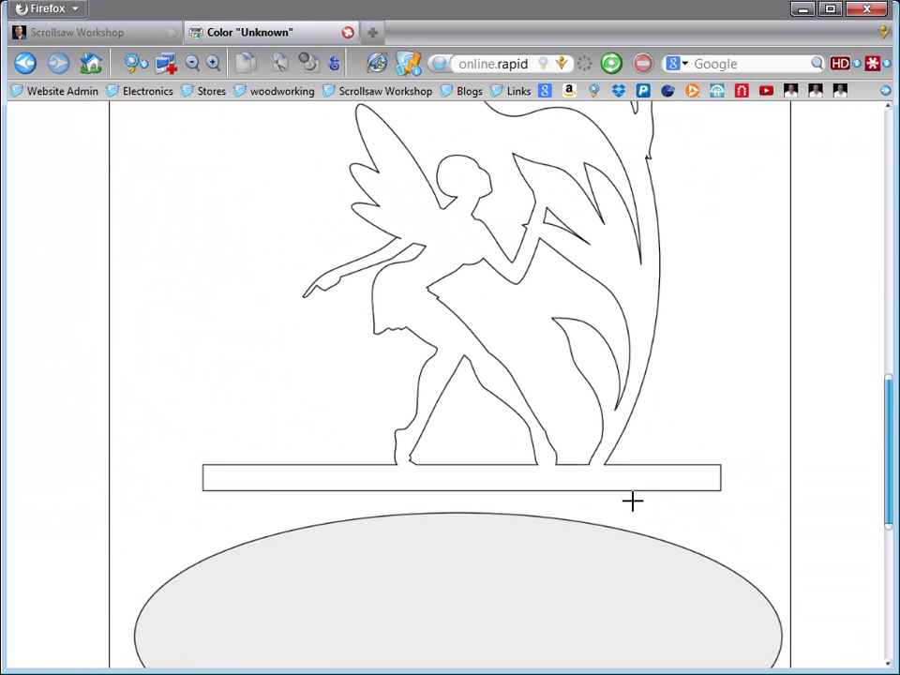
{"action": "left_click", "coordinate": [546, 564]}
{"action": "scroll", "coordinate": [638, 522], "scroll_direction": "up", "scroll_amount": 4}
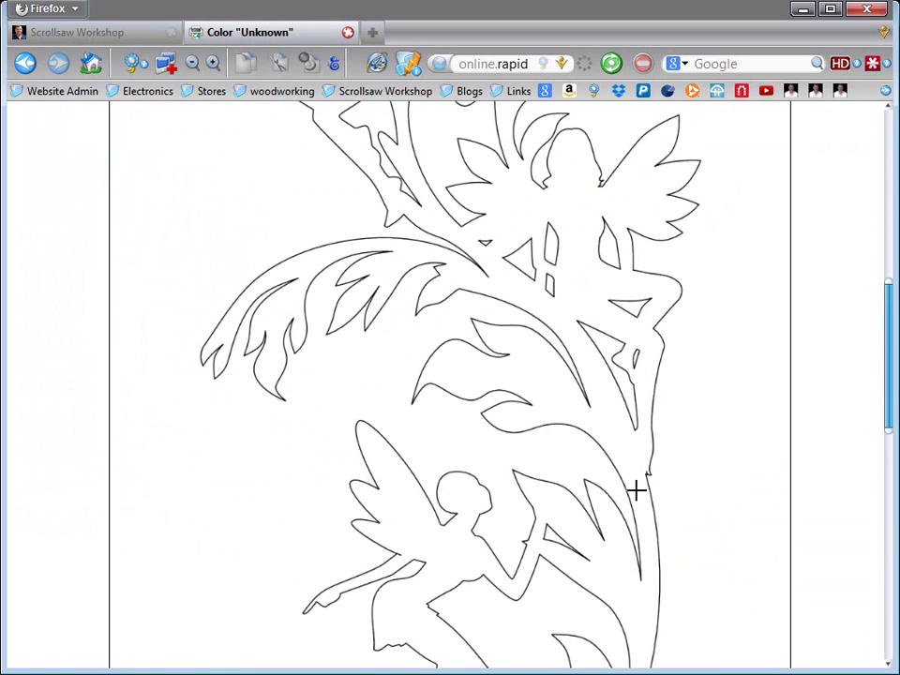
{"action": "scroll", "coordinate": [635, 489], "scroll_direction": "up", "scroll_amount": 10}
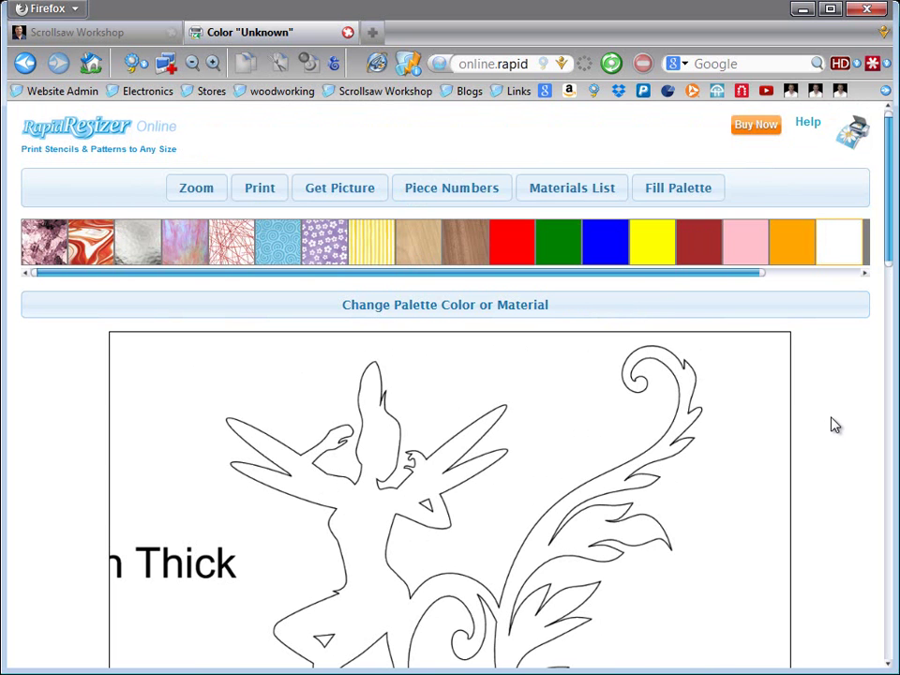
{"action": "scroll", "coordinate": [834, 424], "scroll_direction": "down", "scroll_amount": 3}
{"action": "scroll", "coordinate": [833, 424], "scroll_direction": "down", "scroll_amount": 10}
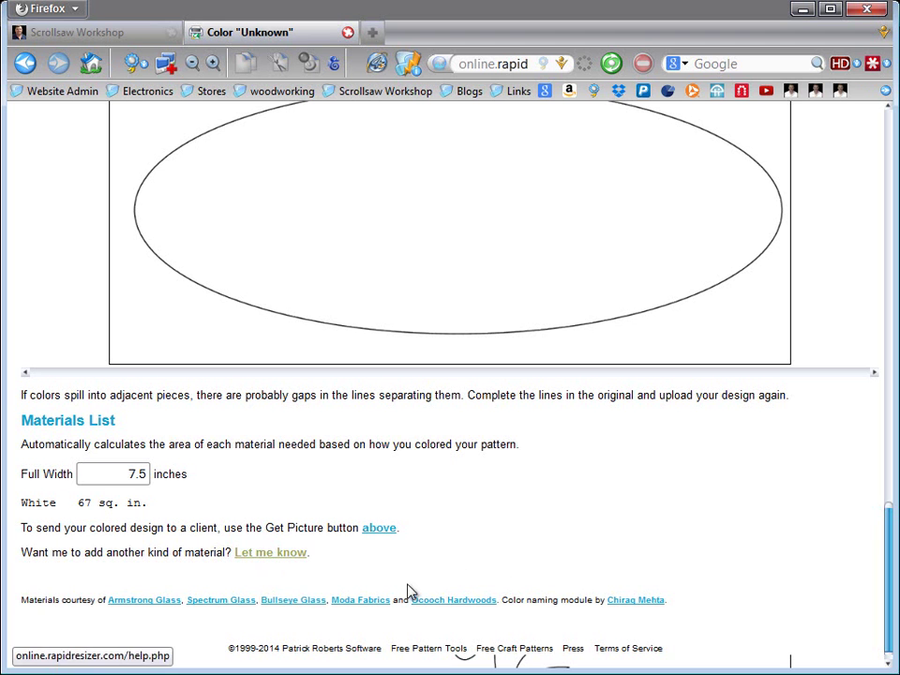
{"action": "scroll", "coordinate": [502, 581], "scroll_direction": "up", "scroll_amount": 8}
{"action": "scroll", "coordinate": [507, 579], "scroll_direction": "up", "scroll_amount": 10}
Go back and pass through the Save Ink page to the Resize page at 5.32 by 10.39 inches
{"action": "key", "text": "alt+Left"}
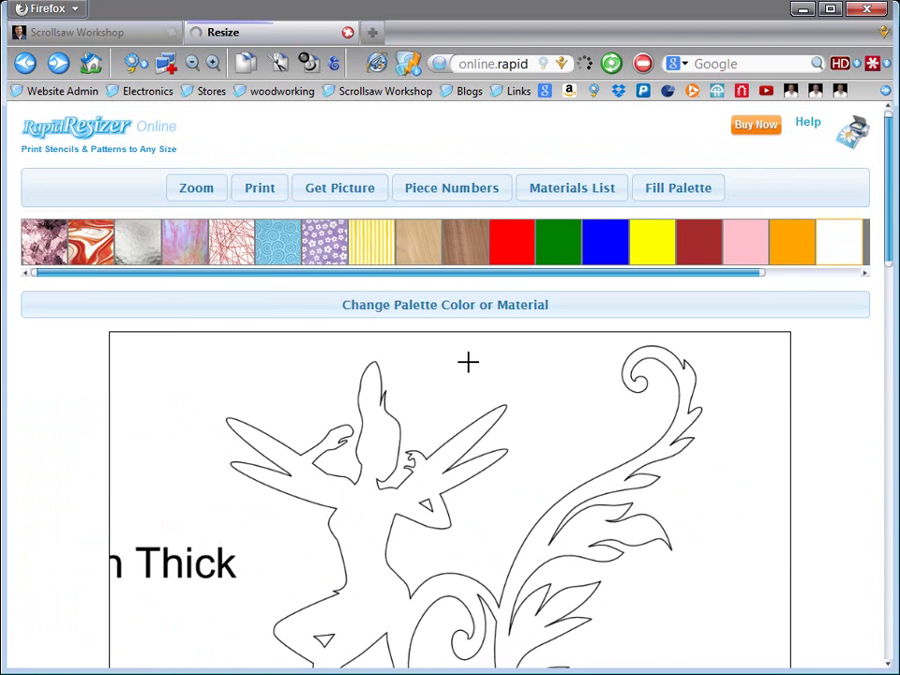
{"action": "scroll", "coordinate": [71, 336], "scroll_direction": "down", "scroll_amount": 3}
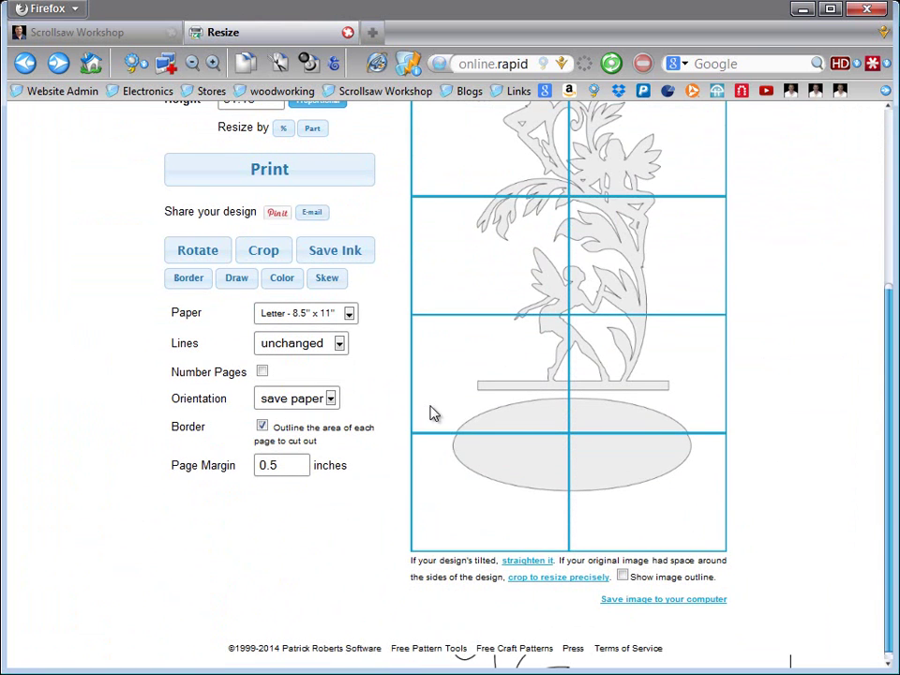
{"action": "scroll", "coordinate": [429, 403], "scroll_direction": "up", "scroll_amount": 2}
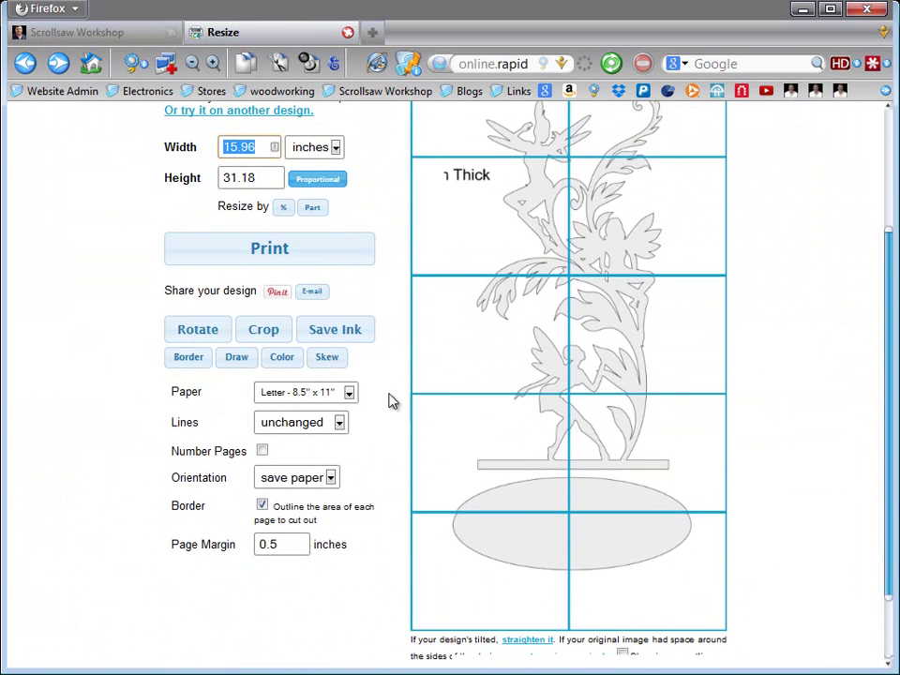
{"action": "left_click", "coordinate": [348, 331]}
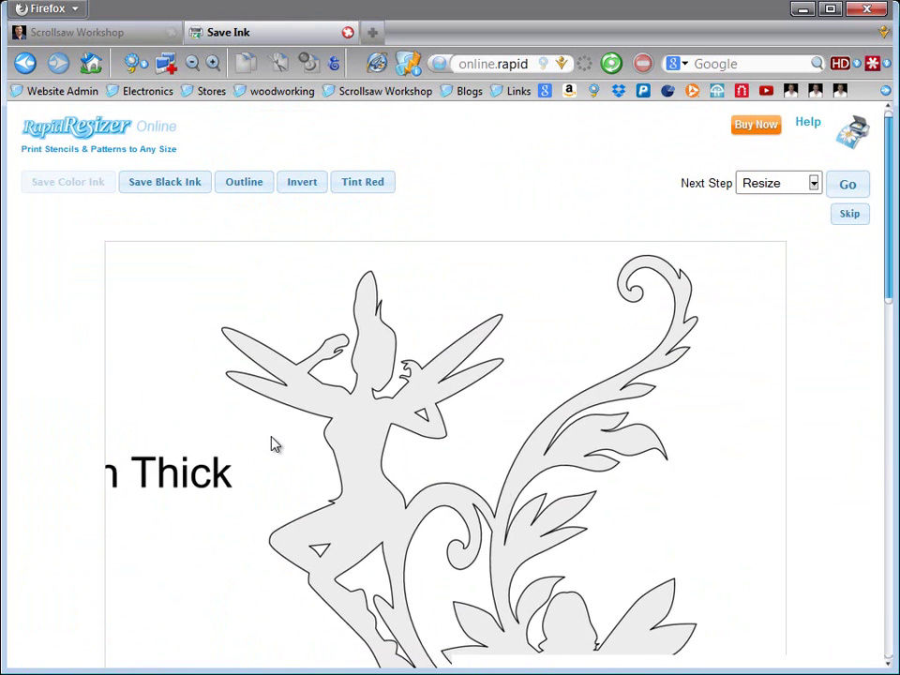
{"action": "scroll", "coordinate": [272, 442], "scroll_direction": "down", "scroll_amount": 2}
{"action": "scroll", "coordinate": [274, 446], "scroll_direction": "down", "scroll_amount": 12}
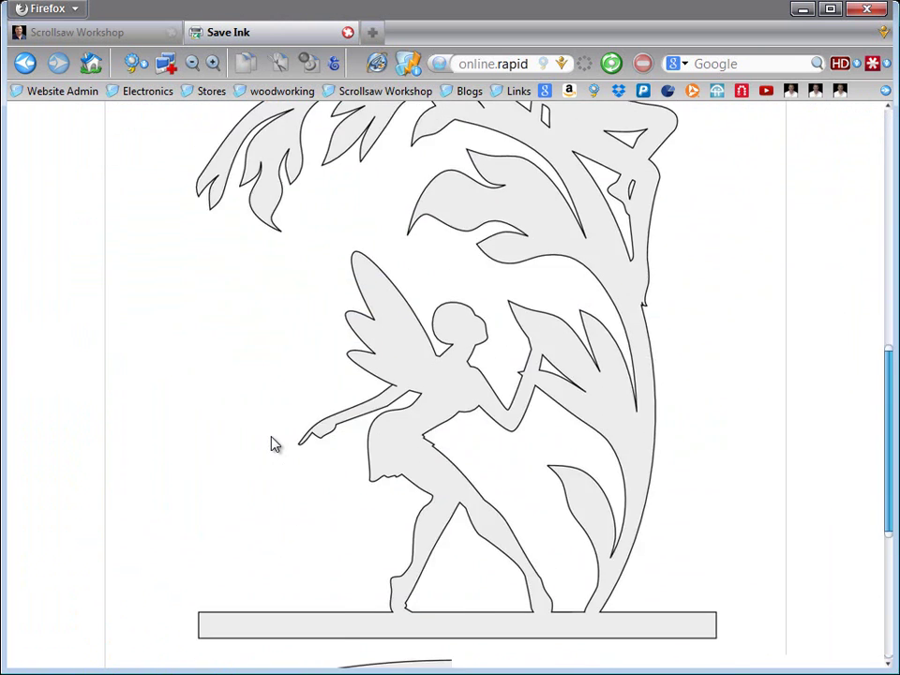
{"action": "scroll", "coordinate": [274, 446], "scroll_direction": "up", "scroll_amount": 15}
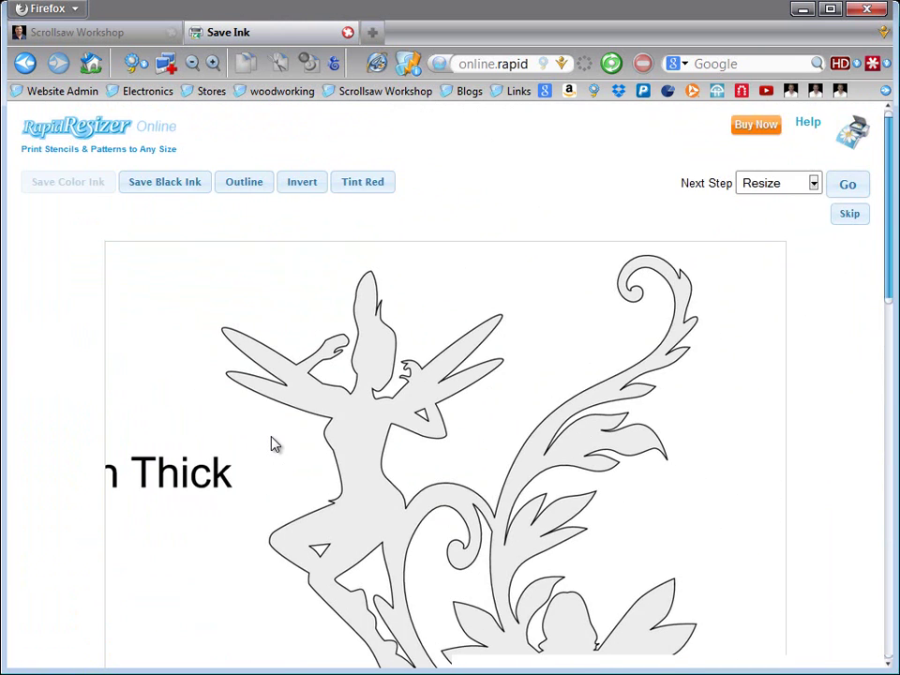
{"action": "left_click", "coordinate": [844, 187]}
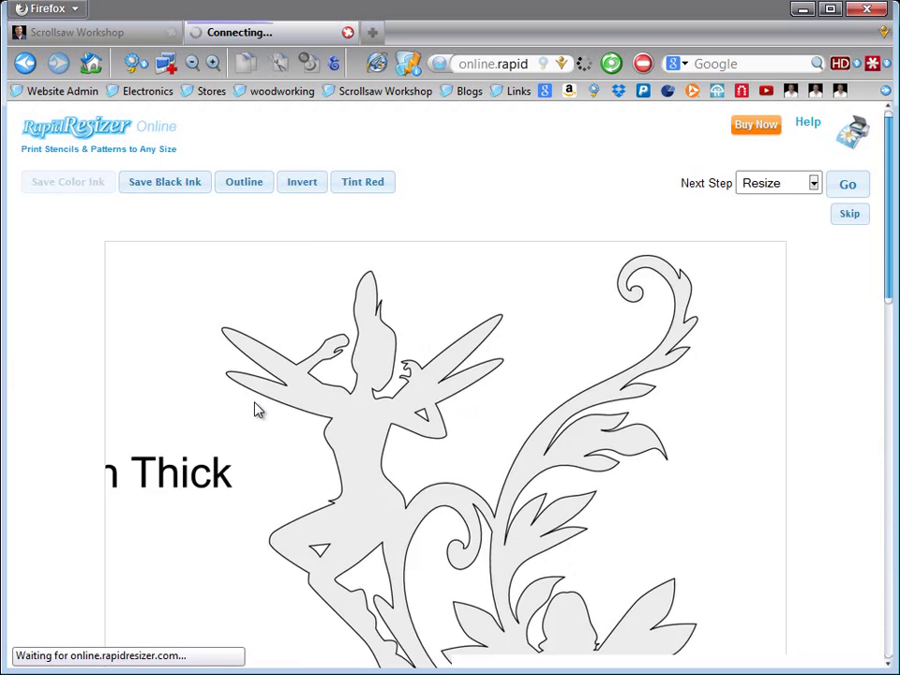
{"action": "scroll", "coordinate": [543, 415], "scroll_direction": "down", "scroll_amount": 3}
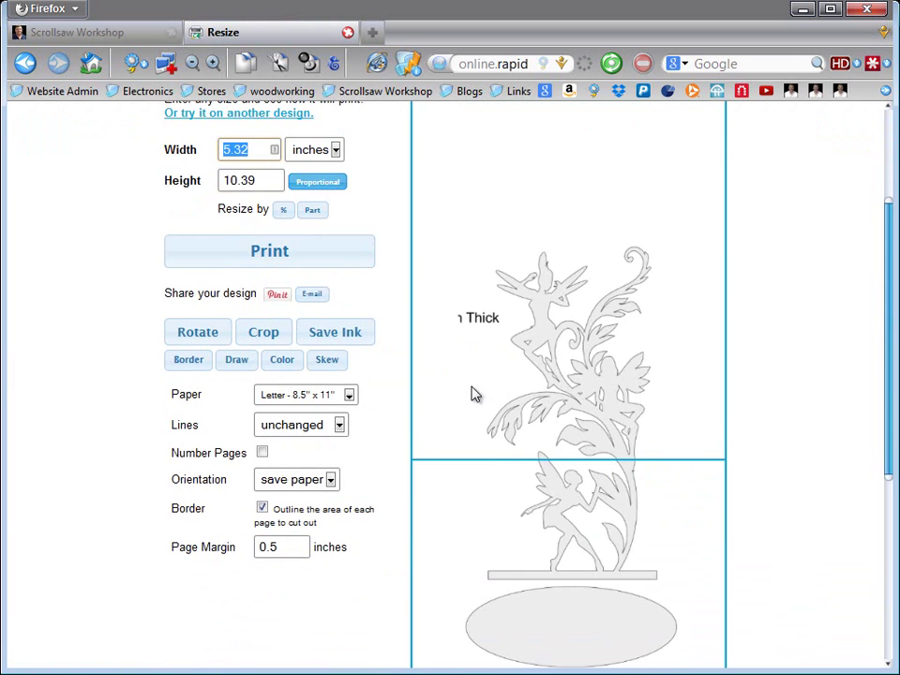
{"action": "scroll", "coordinate": [368, 375], "scroll_direction": "up", "scroll_amount": 3}
Keeping inches, use Resize by Part so the line across the upper fairies measures 10
{"action": "left_click", "coordinate": [334, 311]}
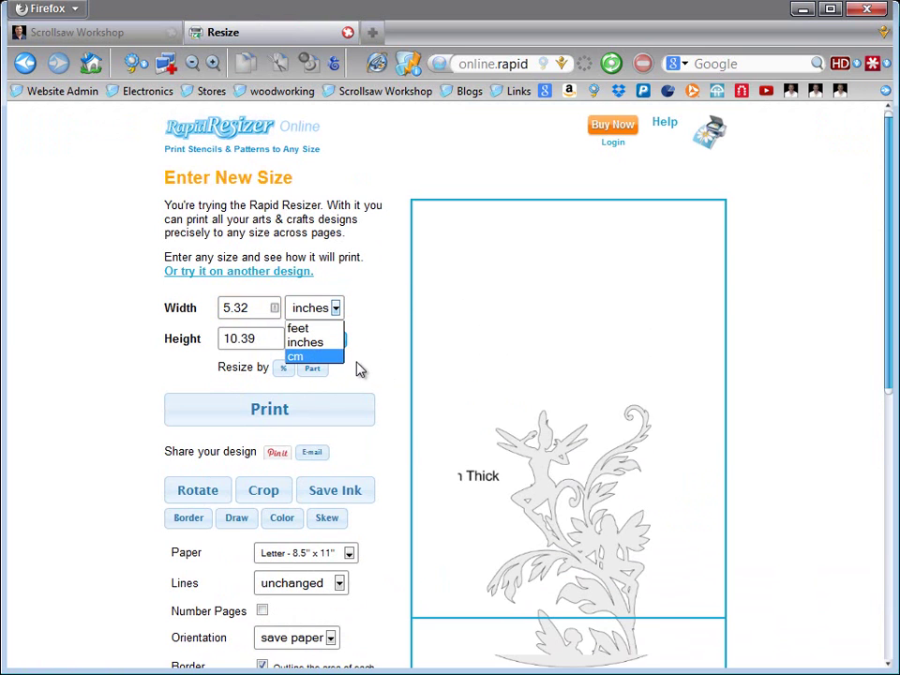
{"action": "left_click", "coordinate": [403, 368]}
{"action": "scroll", "coordinate": [355, 335], "scroll_direction": "down", "scroll_amount": 2}
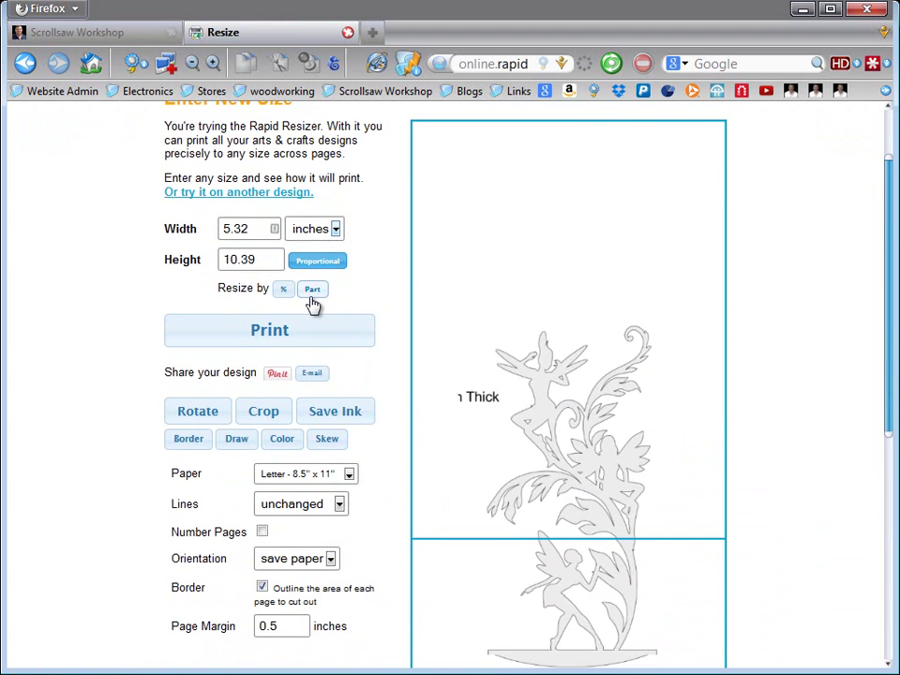
{"action": "left_click", "coordinate": [312, 297]}
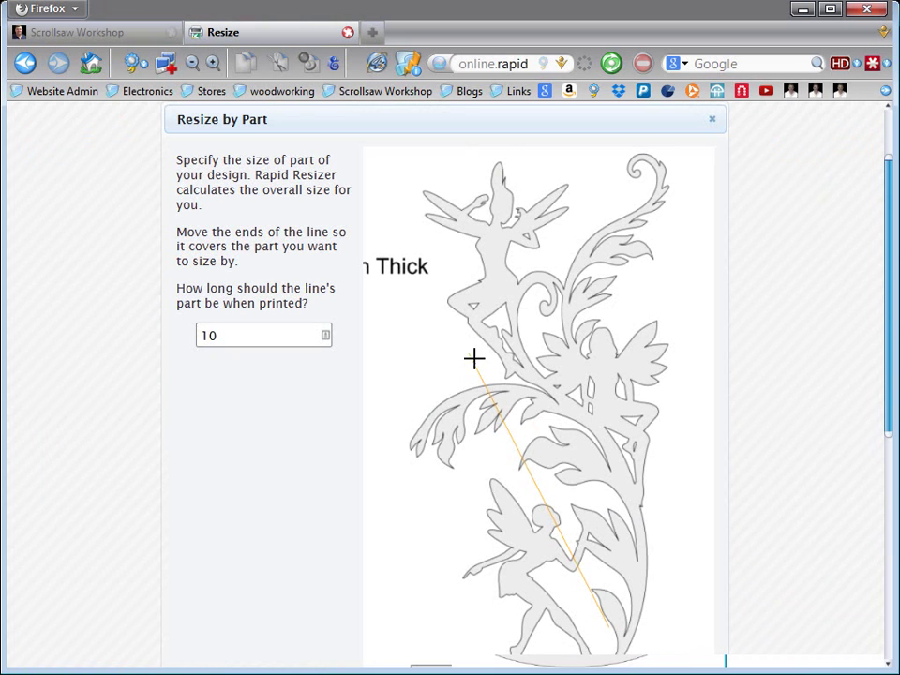
{"action": "left_click_drag", "start_coordinate": [470, 356], "coordinate": [401, 162]}
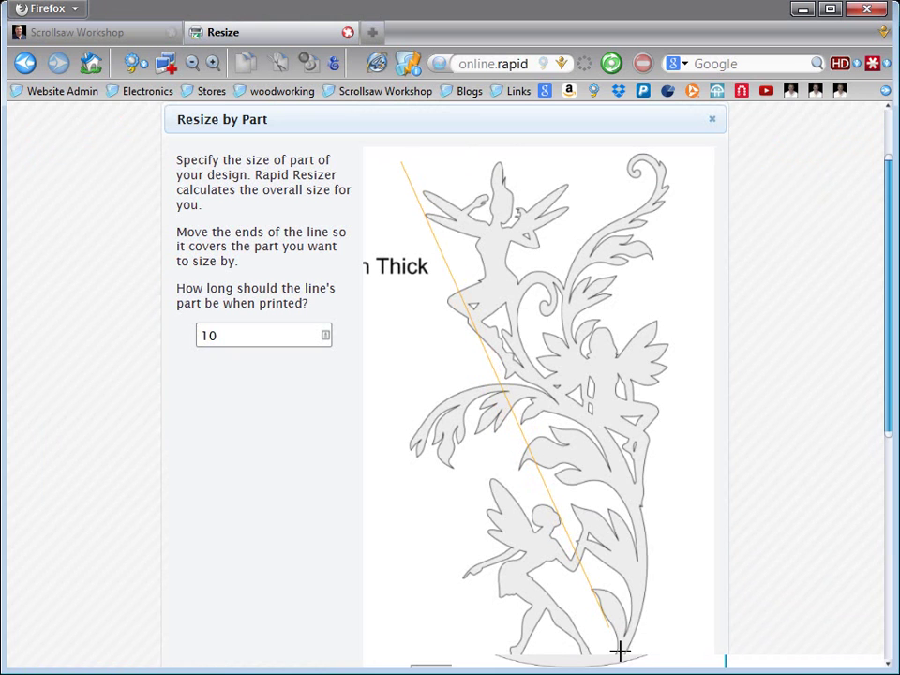
{"action": "left_click_drag", "start_coordinate": [619, 640], "coordinate": [666, 455]}
{"action": "scroll", "coordinate": [758, 527], "scroll_direction": "down", "scroll_amount": 1}
{"action": "scroll", "coordinate": [756, 527], "scroll_direction": "down", "scroll_amount": 5}
{"action": "left_click", "coordinate": [616, 558]}
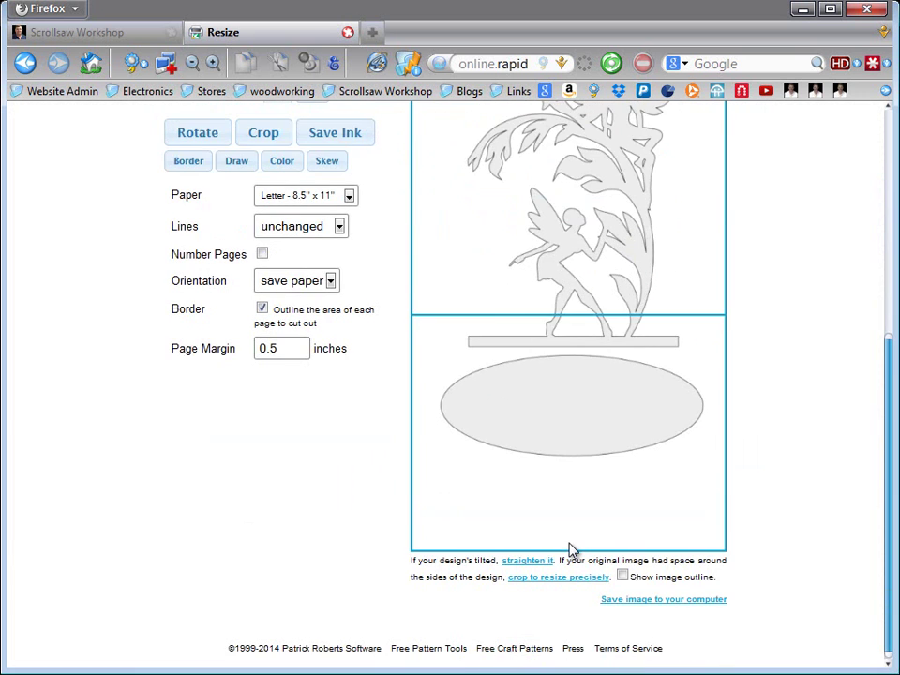
Tick Number Pages for the 8.82 by 17.23 inch fairy pattern printout
{"action": "scroll", "coordinate": [306, 483], "scroll_direction": "up", "scroll_amount": 3}
{"action": "scroll", "coordinate": [305, 480], "scroll_direction": "up", "scroll_amount": 4}
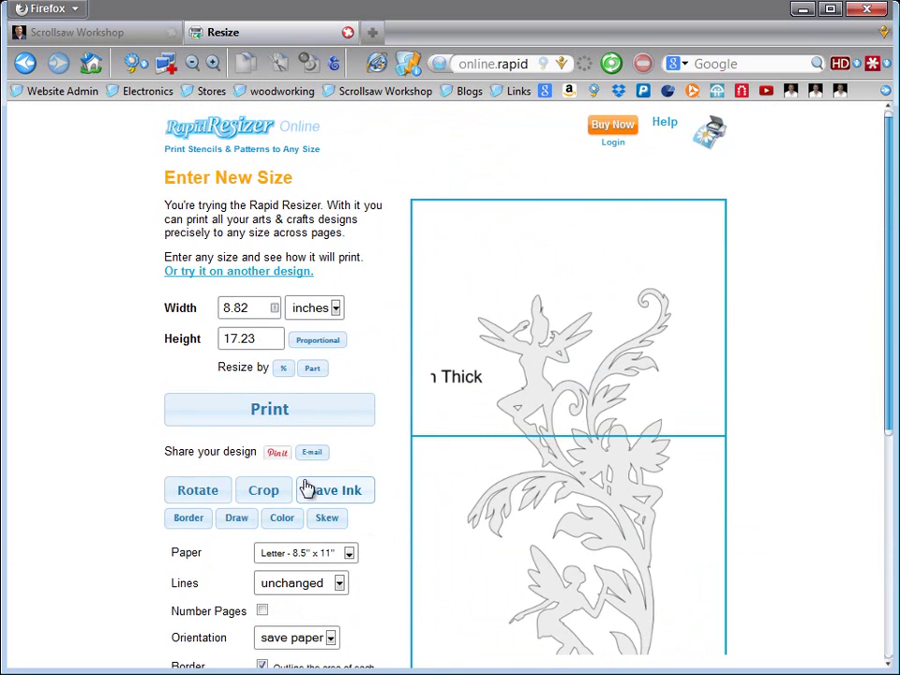
{"action": "scroll", "coordinate": [337, 484], "scroll_direction": "down", "scroll_amount": 1}
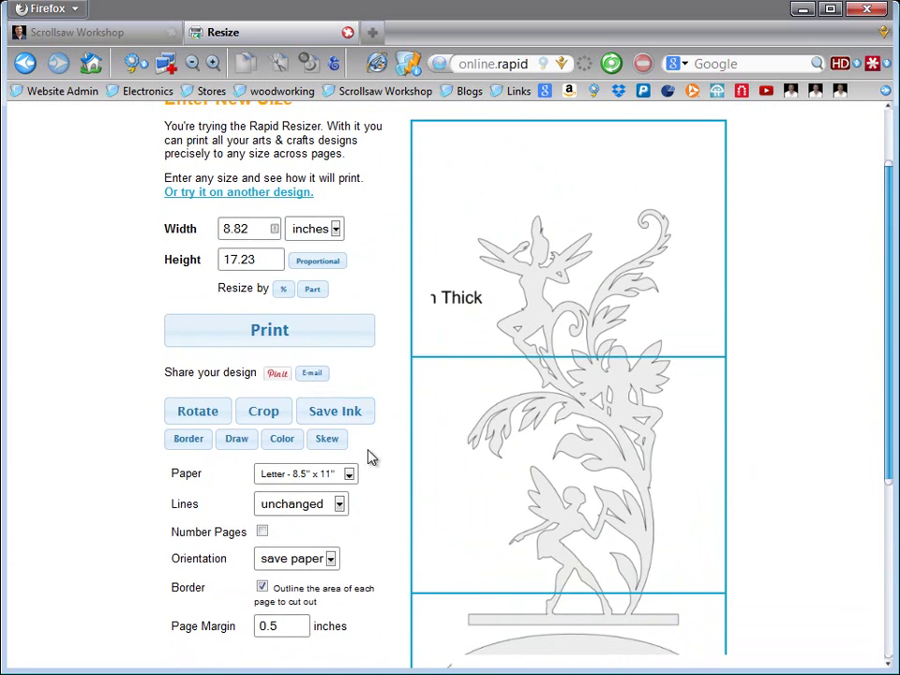
{"action": "scroll", "coordinate": [375, 461], "scroll_direction": "down", "scroll_amount": 3}
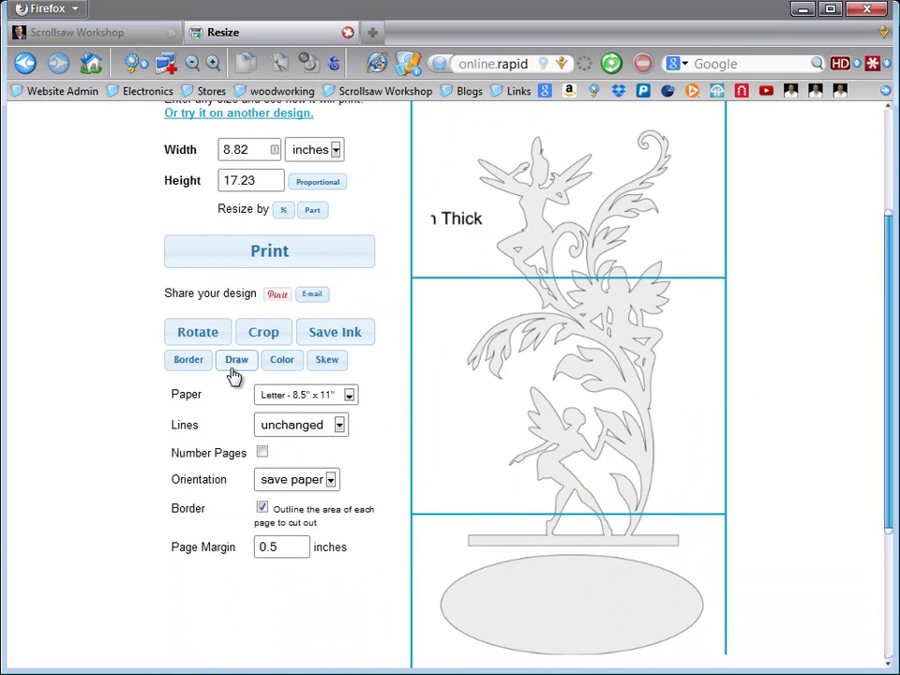
{"action": "scroll", "coordinate": [406, 488], "scroll_direction": "down", "scroll_amount": 2}
{"action": "left_click", "coordinate": [262, 373]}
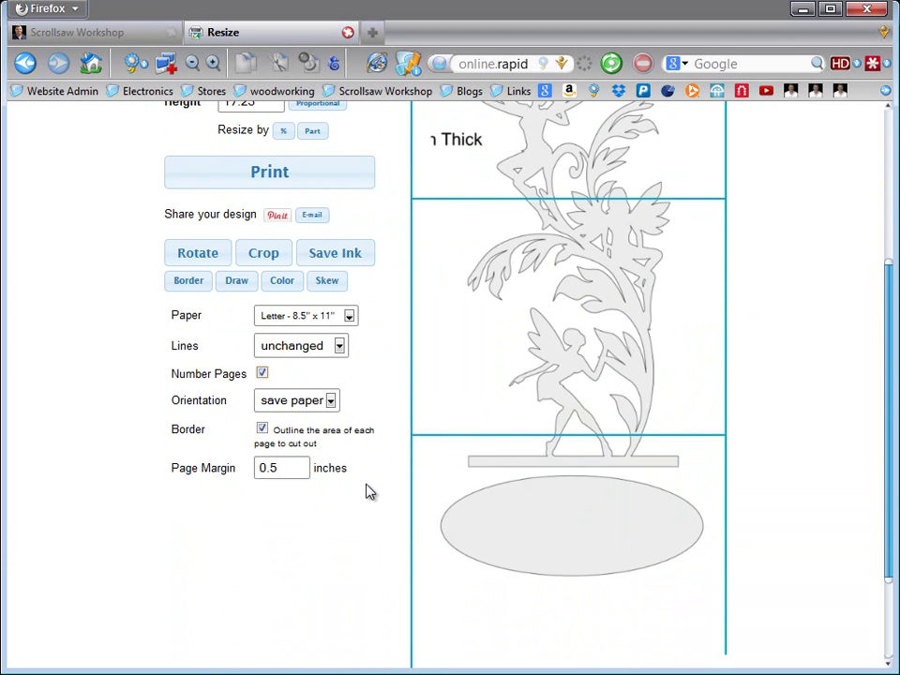
{"action": "scroll", "coordinate": [368, 491], "scroll_direction": "down", "scroll_amount": 3}
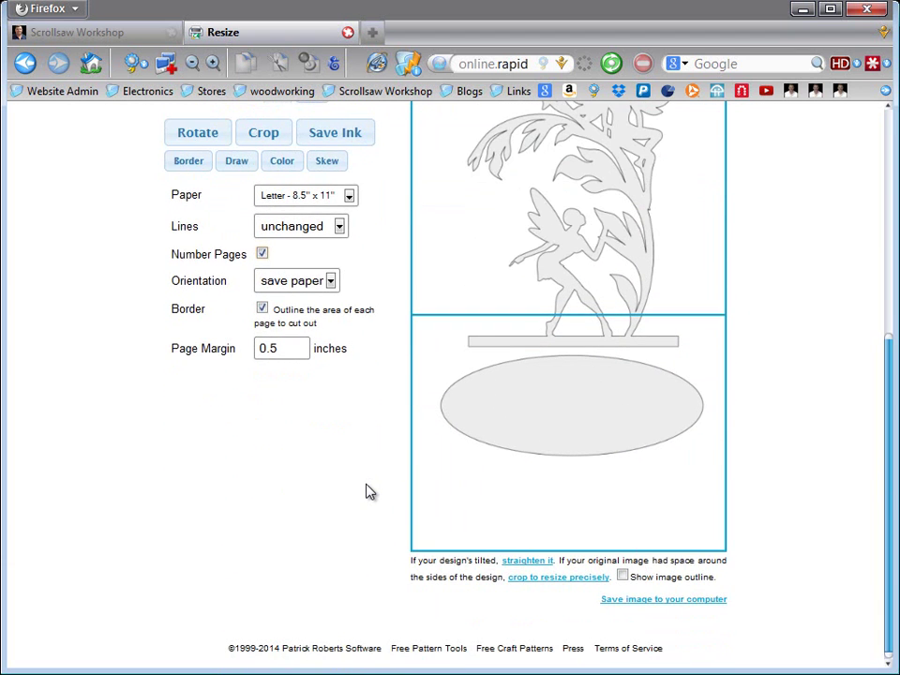
{"action": "scroll", "coordinate": [368, 491], "scroll_direction": "up", "scroll_amount": 9}
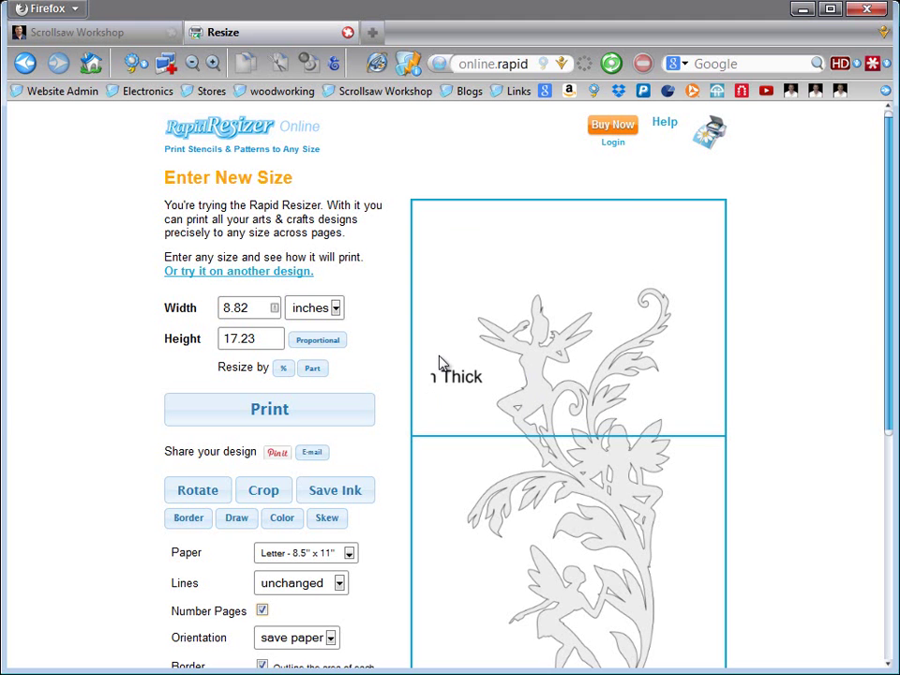
Return to the top of the Resize page with the 3fairies.pdf print helper window in front
{"action": "scroll", "coordinate": [364, 339], "scroll_direction": "down", "scroll_amount": 5}
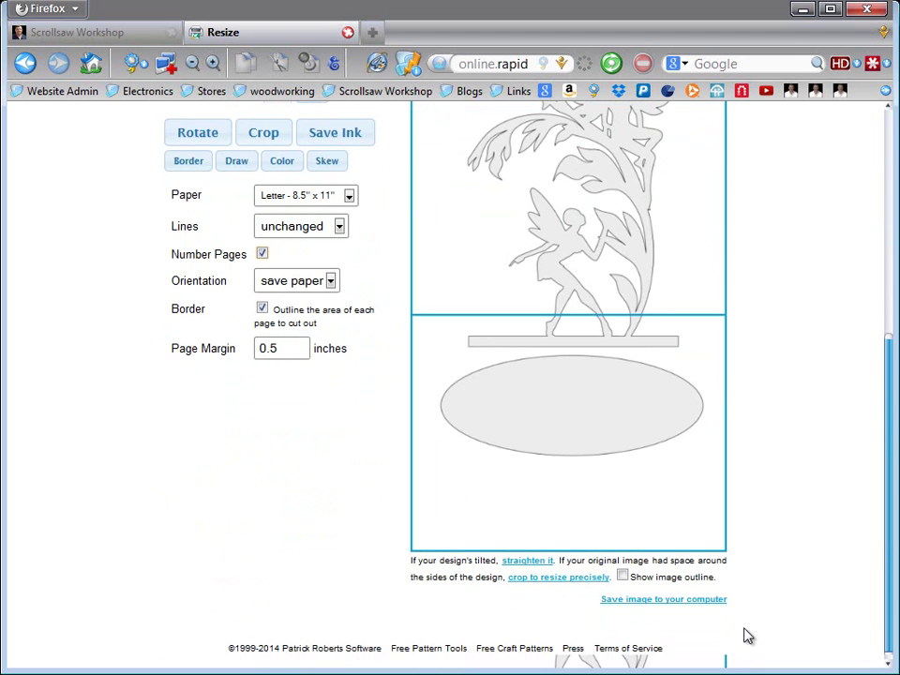
{"action": "scroll", "coordinate": [215, 478], "scroll_direction": "up", "scroll_amount": 4}
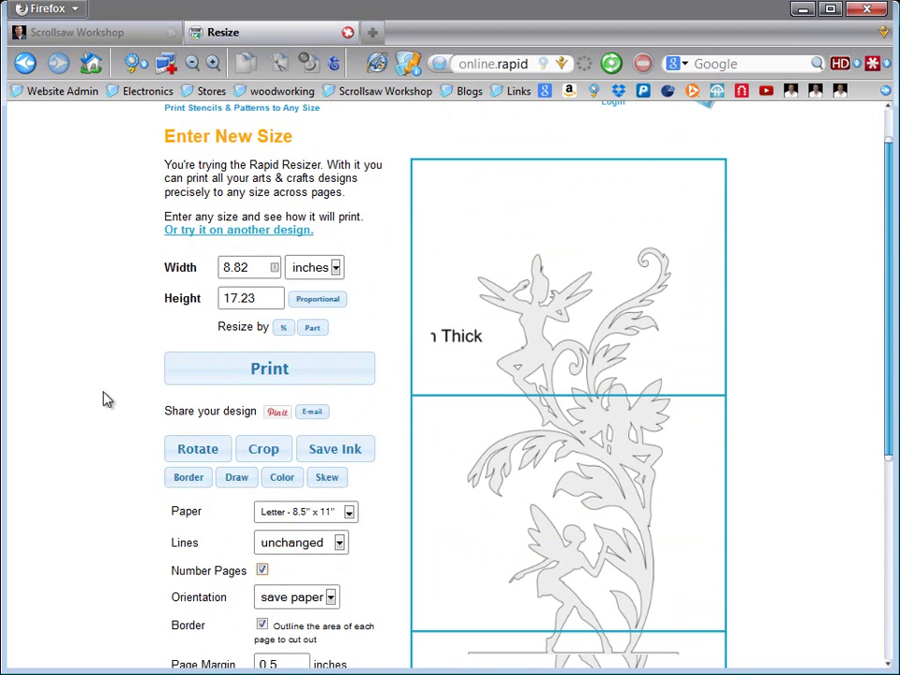
{"action": "scroll", "coordinate": [129, 385], "scroll_direction": "up", "scroll_amount": 1}
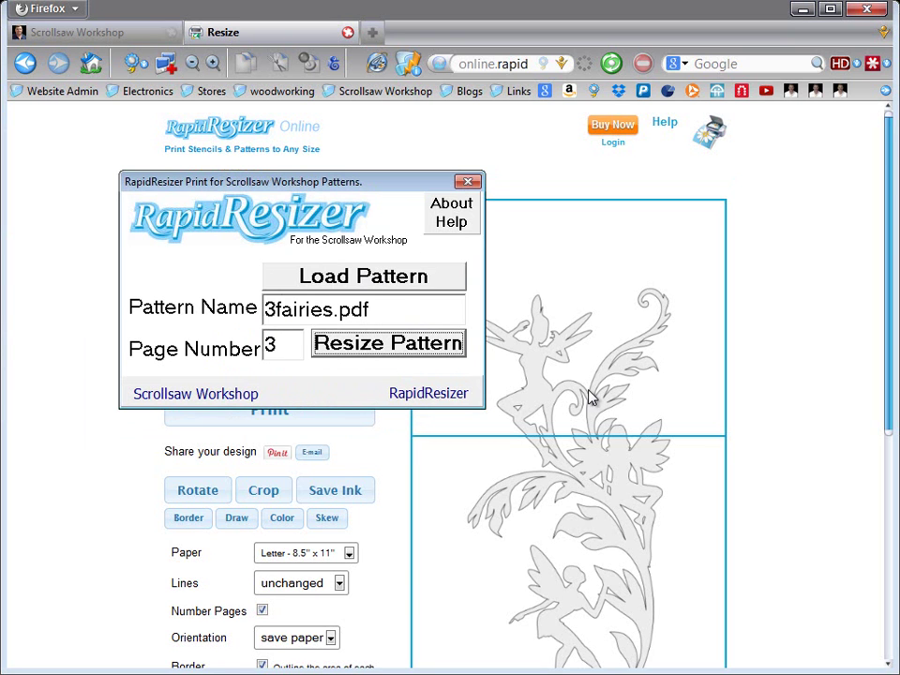
Drag the print helper window to the lower right to uncover the resize form
{"action": "left_click_drag", "start_coordinate": [388, 184], "coordinate": [683, 448]}
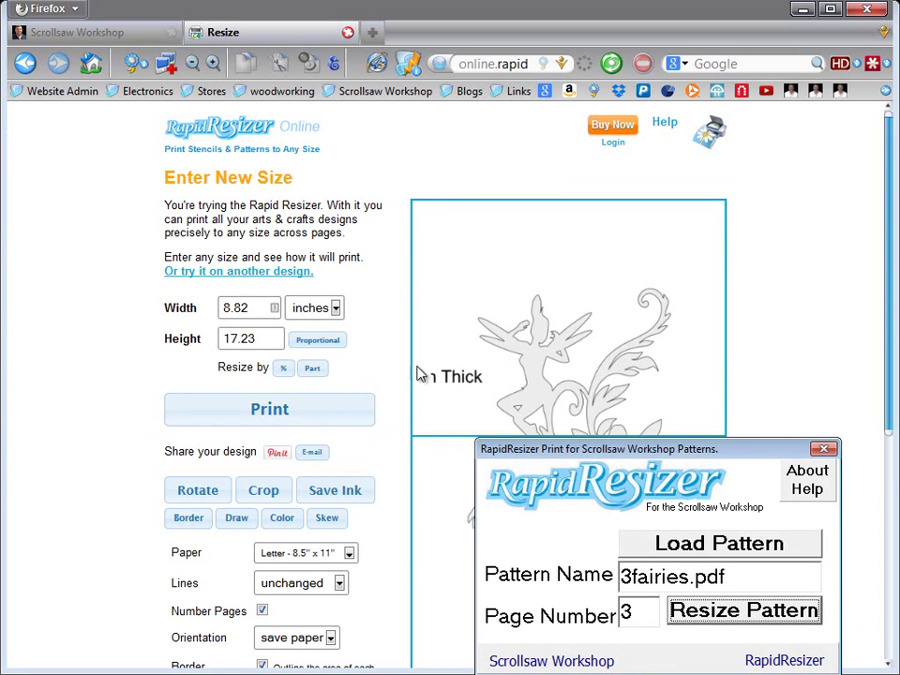
Open RapidResizer's Buy Now page and jump to its pricing table
{"action": "left_click", "coordinate": [611, 133]}
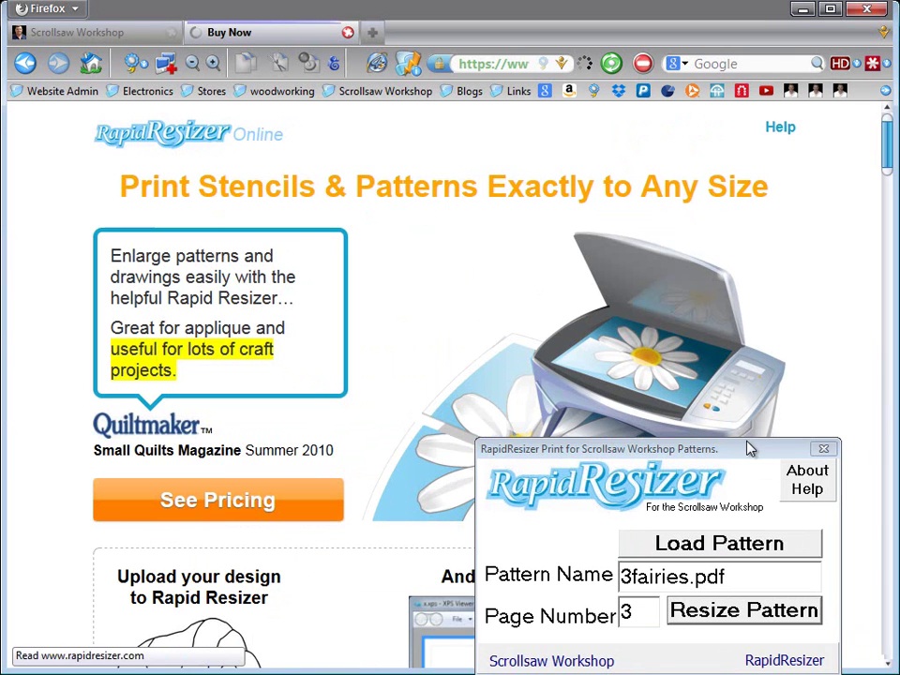
{"action": "left_click_drag", "start_coordinate": [760, 450], "coordinate": [0, 214]}
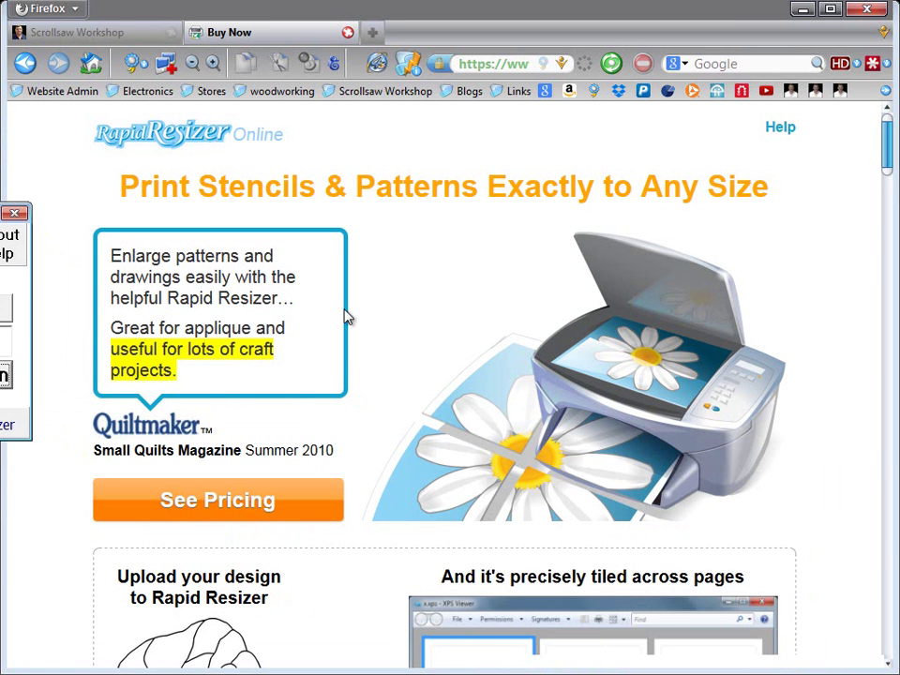
{"action": "left_click", "coordinate": [237, 491]}
Review the Pro $59, Designer $39 and Basic $19 yearly plans and the payment section
{"action": "scroll", "coordinate": [405, 517], "scroll_direction": "down", "scroll_amount": 5}
{"action": "scroll", "coordinate": [405, 517], "scroll_direction": "up", "scroll_amount": 5}
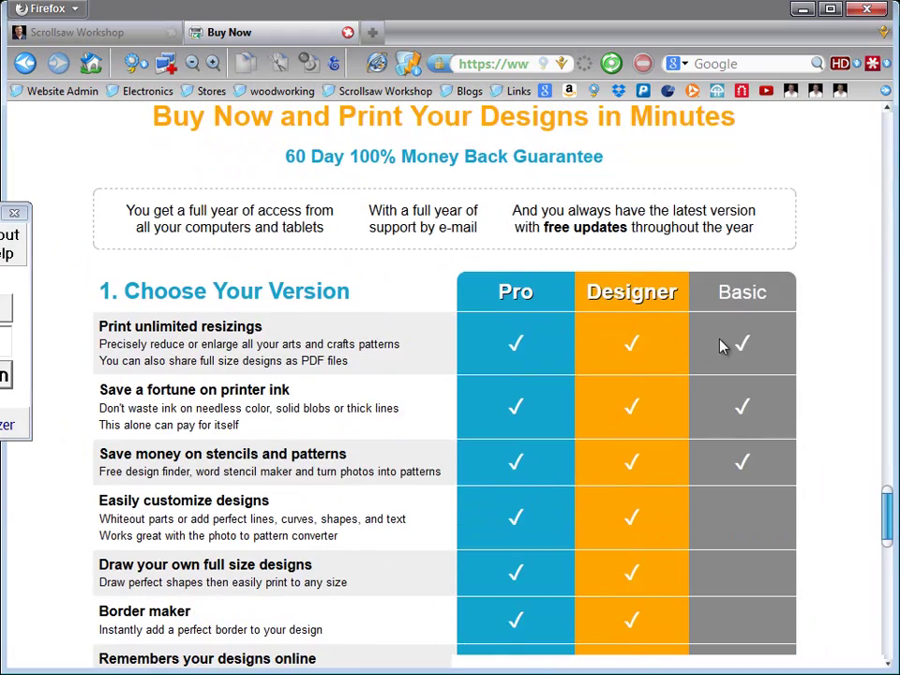
{"action": "scroll", "coordinate": [237, 181], "scroll_direction": "down", "scroll_amount": 7}
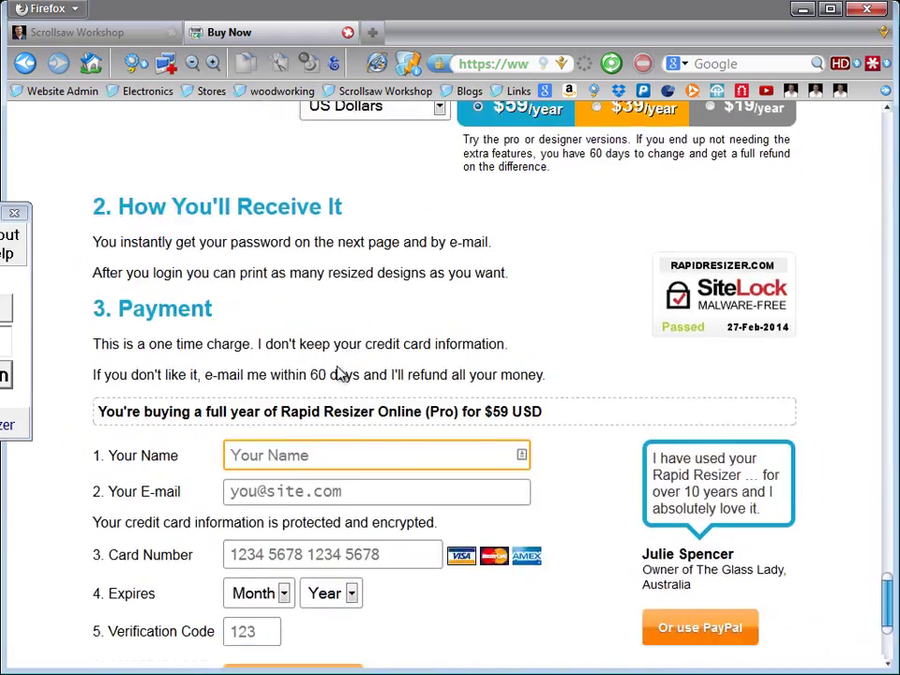
{"action": "scroll", "coordinate": [342, 373], "scroll_direction": "down", "scroll_amount": 2}
{"action": "scroll", "coordinate": [643, 532], "scroll_direction": "up", "scroll_amount": 5}
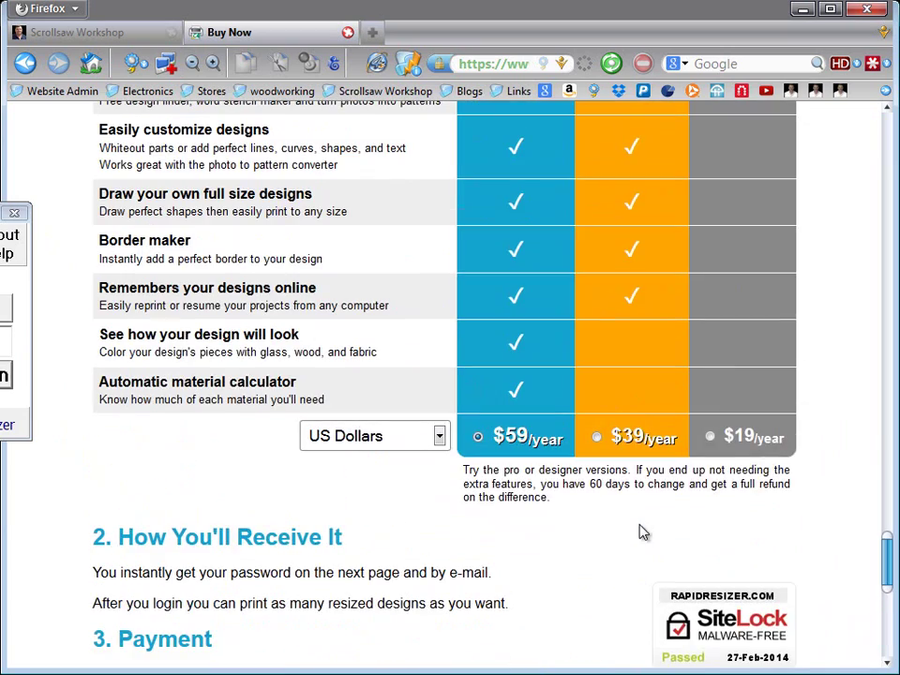
{"action": "scroll", "coordinate": [693, 560], "scroll_direction": "up", "scroll_amount": 4}
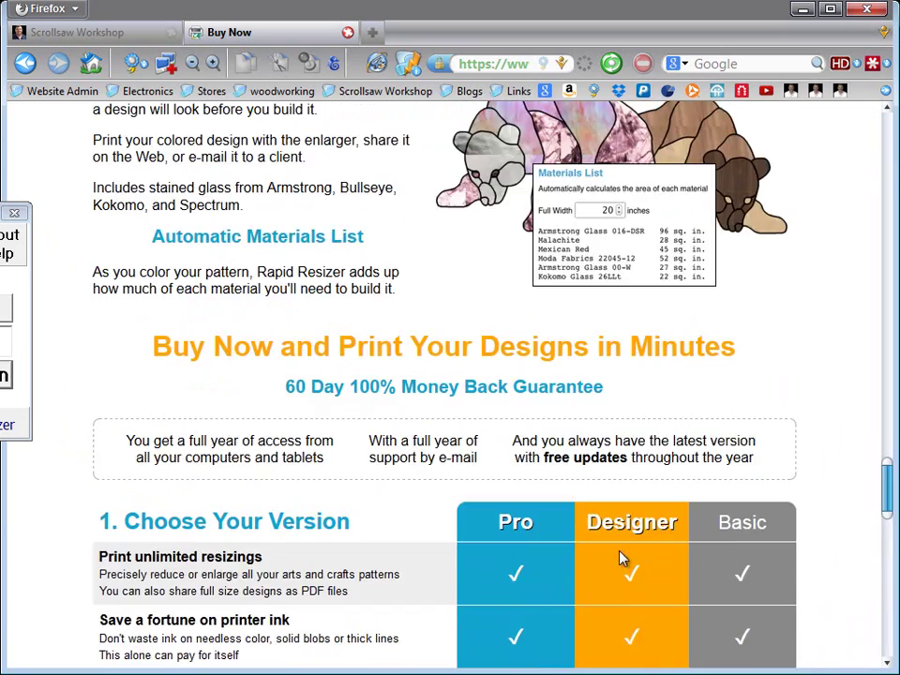
{"action": "scroll", "coordinate": [808, 563], "scroll_direction": "down", "scroll_amount": 4}
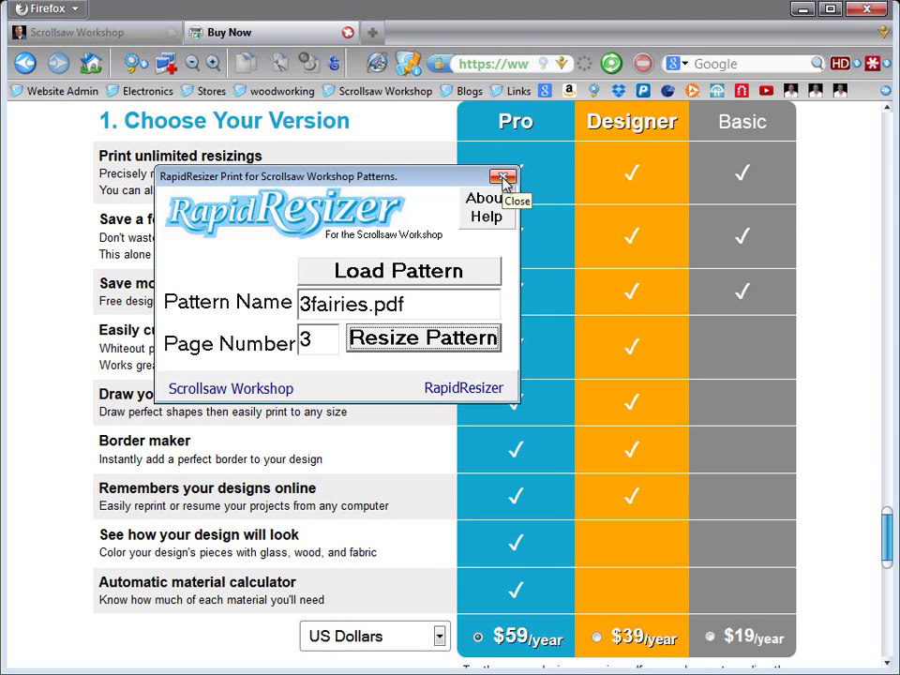
{"action": "left_click_drag", "start_coordinate": [453, 192], "coordinate": [318, 137]}
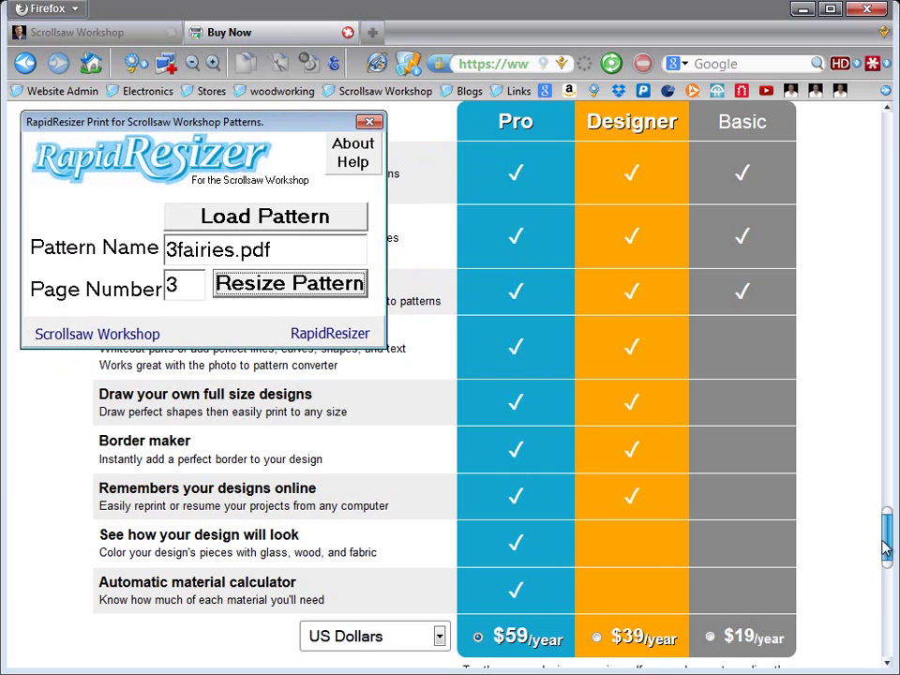